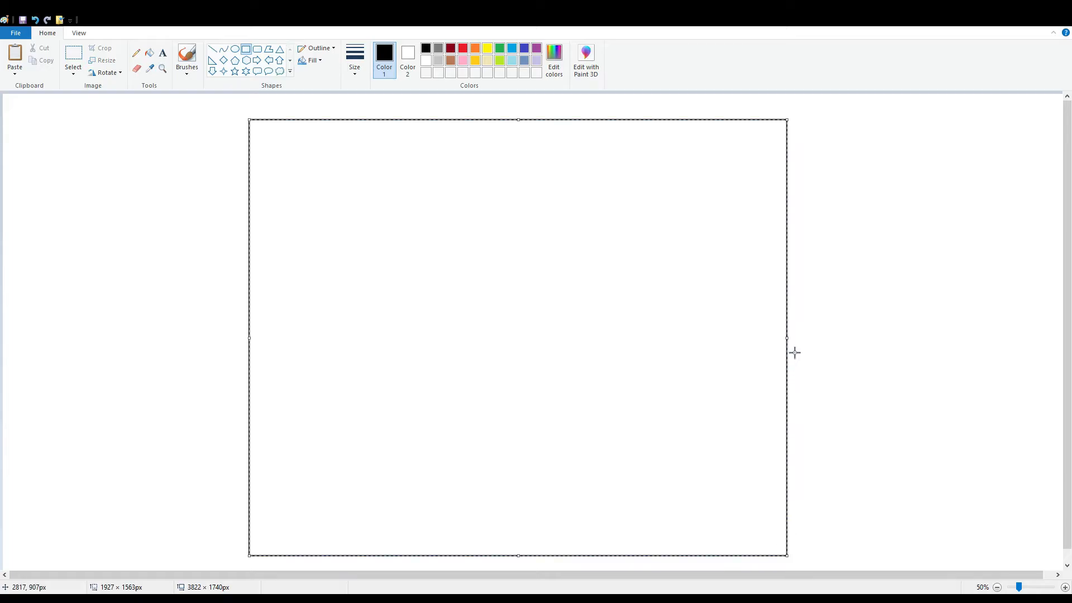
# - Widen the black rectangular frame, centre it on the canvas and thicken its outline
pyautogui.moveTo(787, 337); pyautogui.dragTo(837, 337)
pyautogui.moveTo(818, 334)
pyautogui.mouseDown()
pyautogui.moveTo(781, 333)
pyautogui.moveTo(825, 339)
pyautogui.mouseUp()
pyautogui.hotkey('ctrl', '+')
pyautogui.hotkey('ctrl', '+')
pyautogui.hotkey('ctrl', '+')
pyautogui.hotkey('ctrl', '+')
pyautogui.hotkey('ctrl', '+')
pyautogui.hotkey('ctrl', '+')
pyautogui.hotkey('ctrl', '+')
pyautogui.click(993, 162)
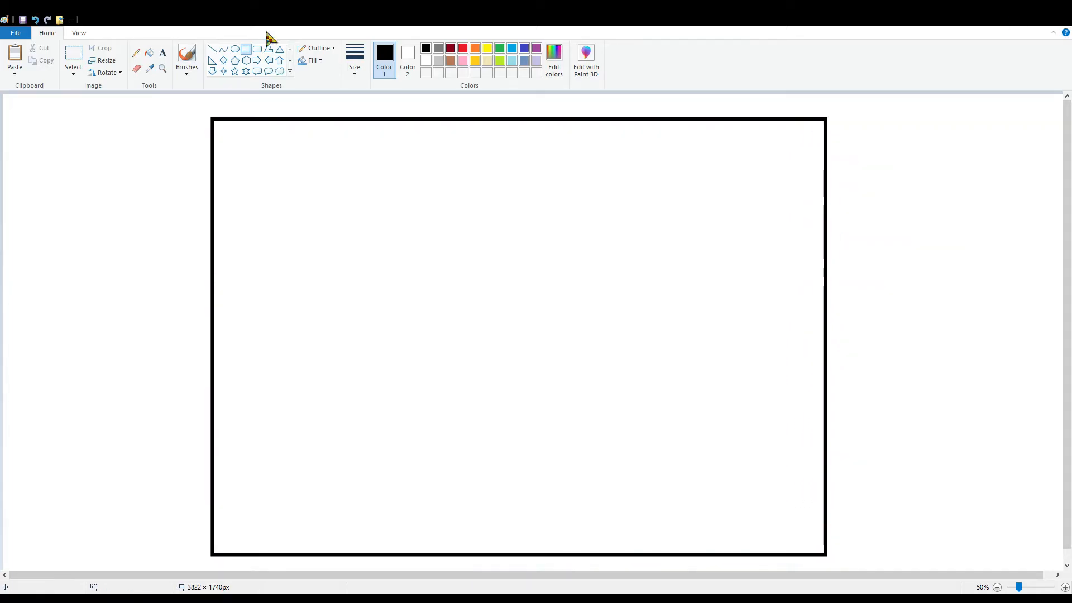
# - Draw a black circle for the sun in the upper middle of the frame
pyautogui.click(235, 49)
pyautogui.moveTo(420, 145); pyautogui.dragTo(515, 248)
pyautogui.hotkey('ctrl', 'z')
pyautogui.moveTo(483, 217)
pyautogui.mouseDown()
pyautogui.moveTo(461, 193)
pyautogui.moveTo(528, 236)
pyautogui.mouseUp()
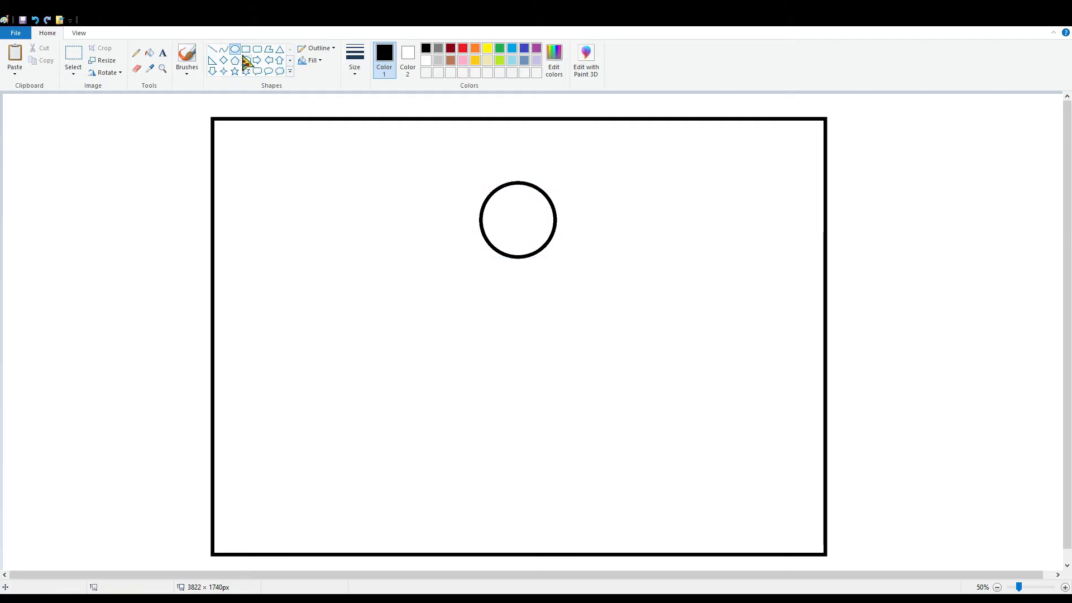
# - Draw a cloud callout about 459 × 405 px in the frame's upper-left area
pyautogui.click(279, 70)
pyautogui.moveTo(249, 156)
pyautogui.mouseDown()
pyautogui.moveTo(407, 287)
pyautogui.moveTo(376, 265)
pyautogui.mouseUp()
pyautogui.moveTo(346, 226); pyautogui.dragTo(360, 217)
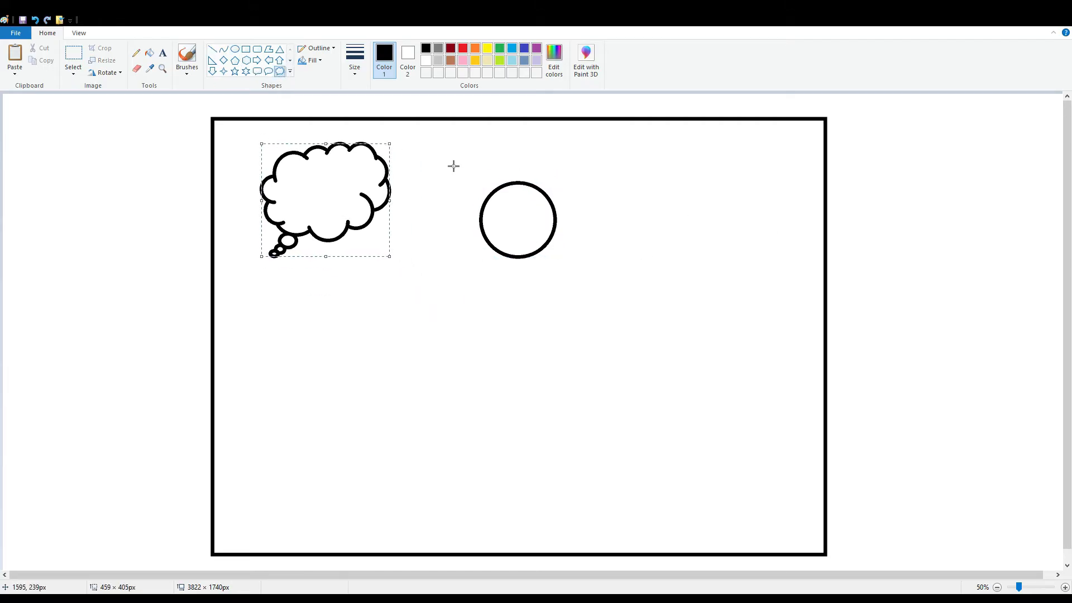
pyautogui.click(451, 164)
# - Erase the cloud callout's trailing bubbles using a white curve and white fill, leaving only the cloud outline
pyautogui.click(224, 49)
pyautogui.click(426, 60)
pyautogui.moveTo(282, 237)
pyautogui.mouseDown()
pyautogui.moveTo(325, 247)
pyautogui.moveTo(296, 239)
pyautogui.mouseUp()
pyautogui.click(195, 102)
pyautogui.click(149, 53)
pyautogui.click(278, 254)
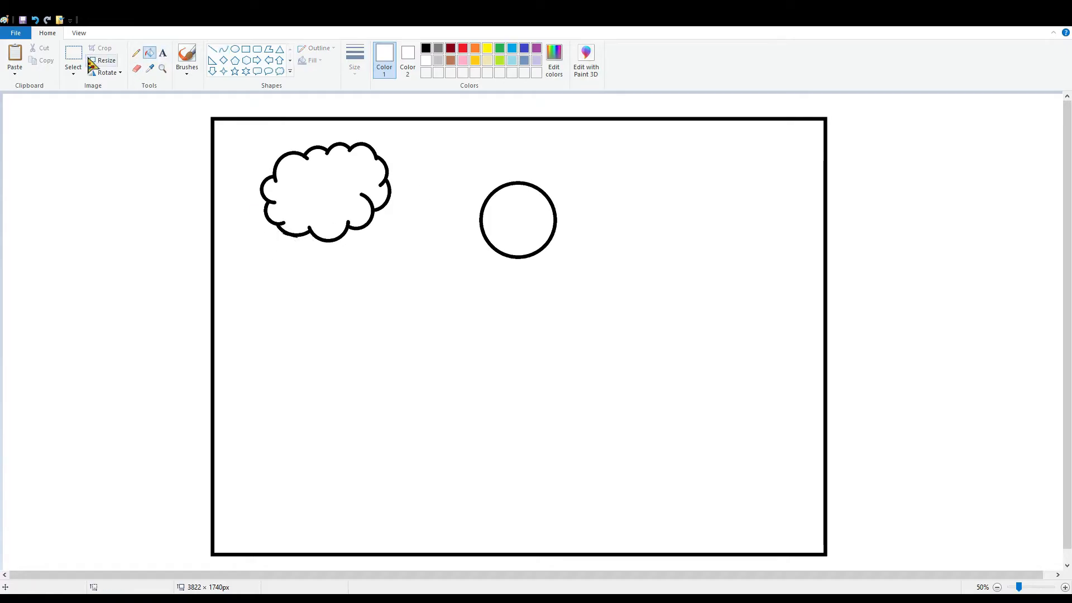
# - Copy the cloud and place the duplicate to the right of the sun
pyautogui.click(75, 55)
pyautogui.moveTo(425, 272); pyautogui.dragTo(240, 135)
pyautogui.click(52, 61)
pyautogui.click(15, 54)
pyautogui.moveTo(104, 159); pyautogui.dragTo(708, 197)
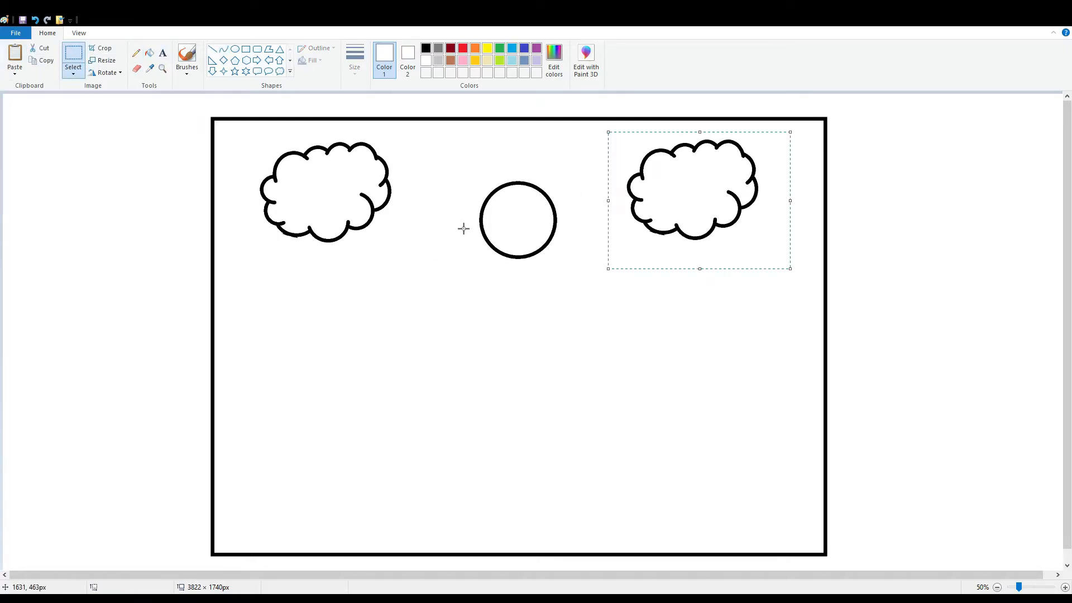
# - Shift both clouds inward so they sit close to either side of the sun
pyautogui.moveTo(427, 278); pyautogui.dragTo(224, 124)
pyautogui.moveTo(326, 195); pyautogui.dragTo(361, 211)
pyautogui.moveTo(770, 274); pyautogui.dragTo(625, 138)
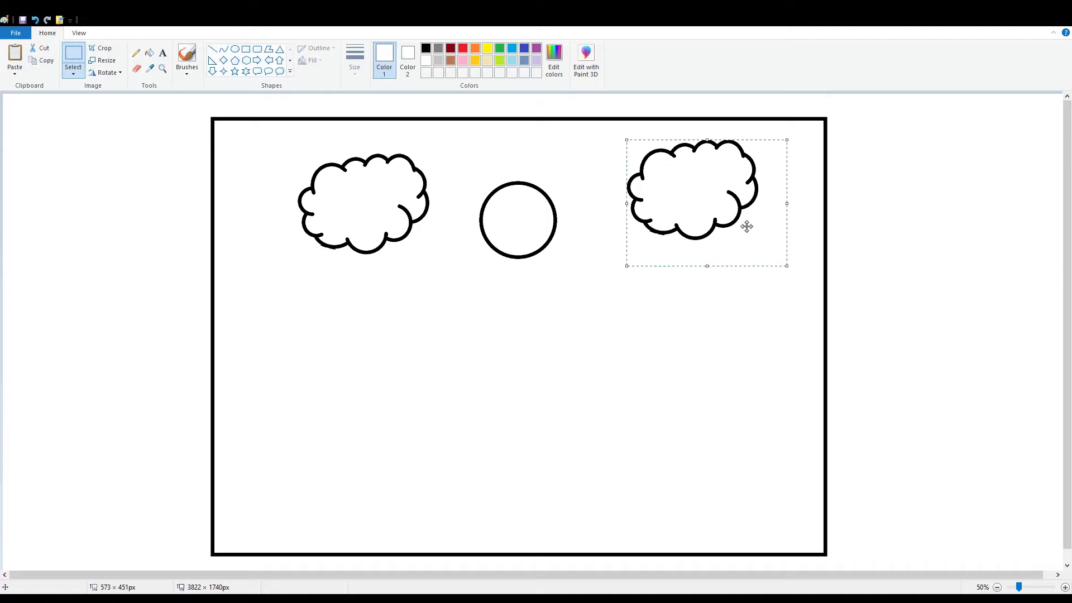
pyautogui.moveTo(747, 226); pyautogui.dragTo(707, 235)
pyautogui.click(703, 139)
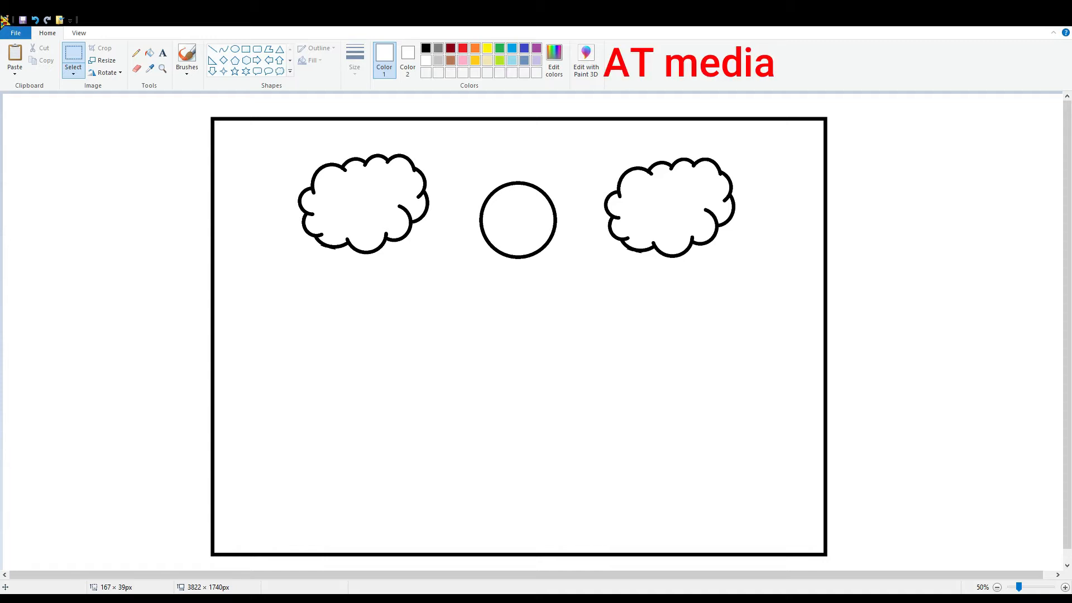
# - Set the primary drawing colour to turquoise blue for shading the clouds
pyautogui.click(280, 71)
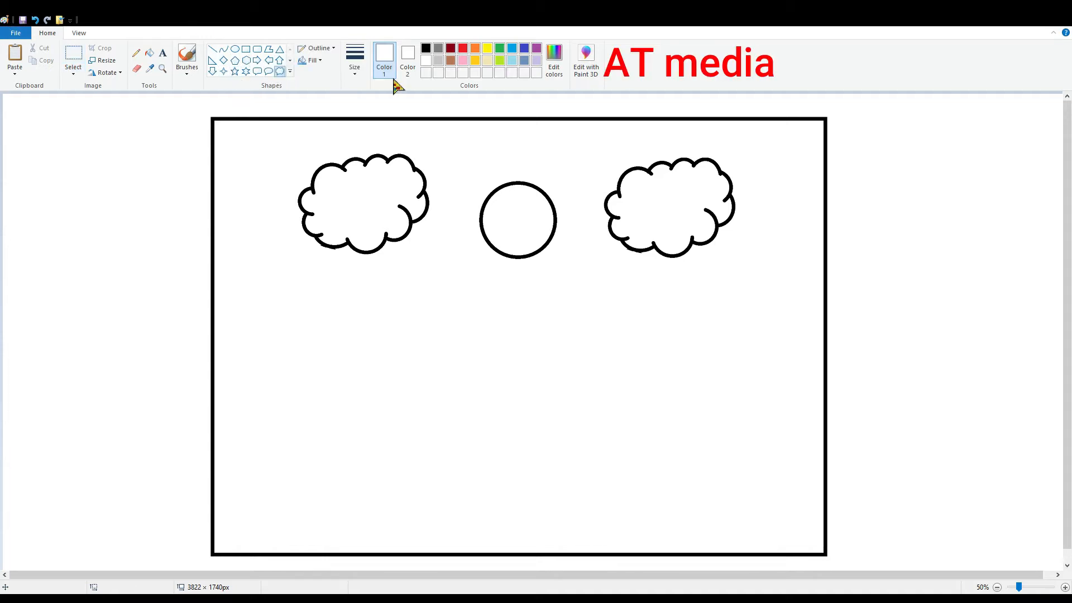
pyautogui.click(512, 48)
pyautogui.scroll(1, 832, 519)
pyautogui.moveTo(599, 262); pyautogui.dragTo(801, 428)
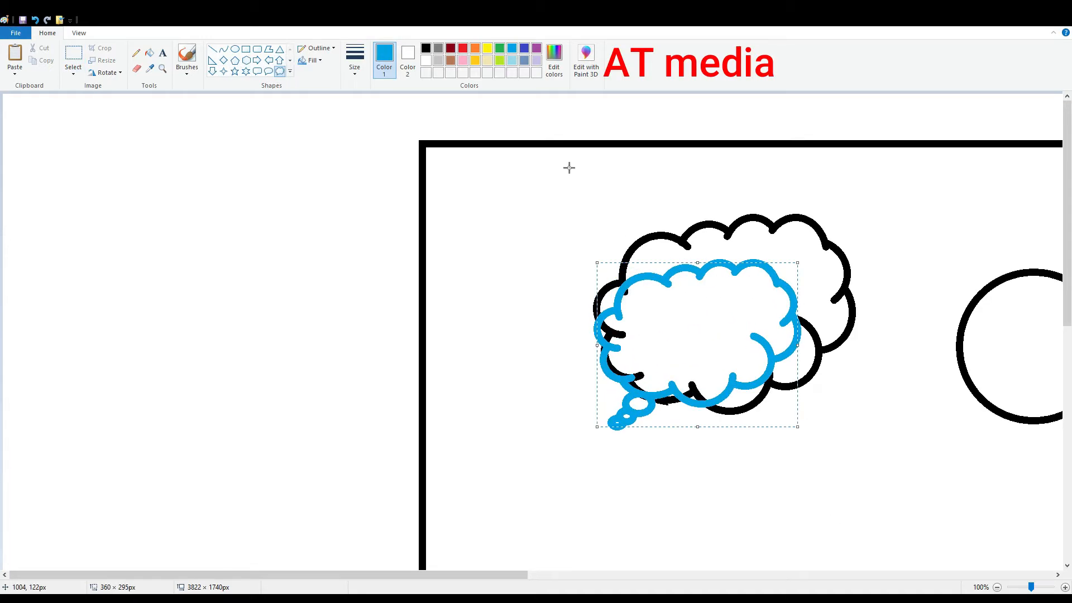
pyautogui.hotkey('ctrl', '-')
pyautogui.hotkey('ctrl', '-')
pyautogui.hotkey('ctrl', '-')
pyautogui.hotkey('ctrl', '-')
pyautogui.hotkey('ctrl', '-')
pyautogui.hotkey('ctrl', '-')
pyautogui.hotkey('ctrl', '-')
pyautogui.hotkey('ctrl', '-')
pyautogui.hotkey('ctrl', '-')
pyautogui.hotkey('ctrl', '-')
pyautogui.hotkey('ctrl', '-')
pyautogui.moveTo(692, 399)
pyautogui.mouseDown()
pyautogui.moveTo(739, 377)
pyautogui.moveTo(706, 361)
pyautogui.mouseUp()
pyautogui.moveTo(812, 388); pyautogui.dragTo(860, 437)
pyautogui.hotkey('ctrl', 'z')
# - Trace thin blue curves just inside the lower-left lobes of the left cloud
pyautogui.click(223, 54)
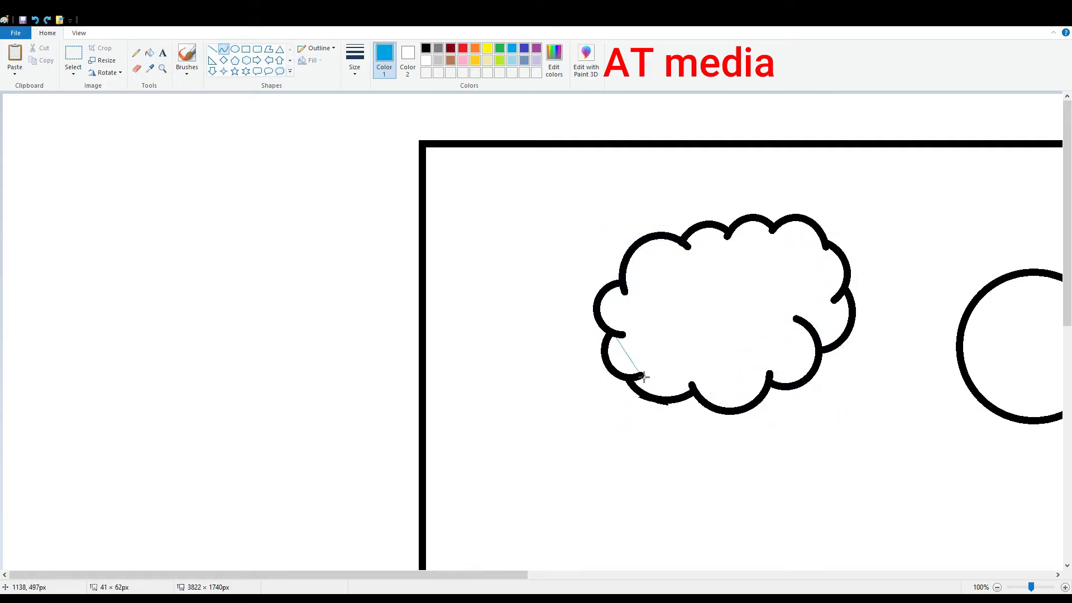
pyautogui.moveTo(622, 373); pyautogui.dragTo(654, 371)
pyautogui.moveTo(721, 389); pyautogui.dragTo(769, 374)
pyautogui.moveTo(754, 386); pyautogui.dragTo(740, 408)
pyautogui.click(739, 407)
pyautogui.hotkey('ctrl', 'z')
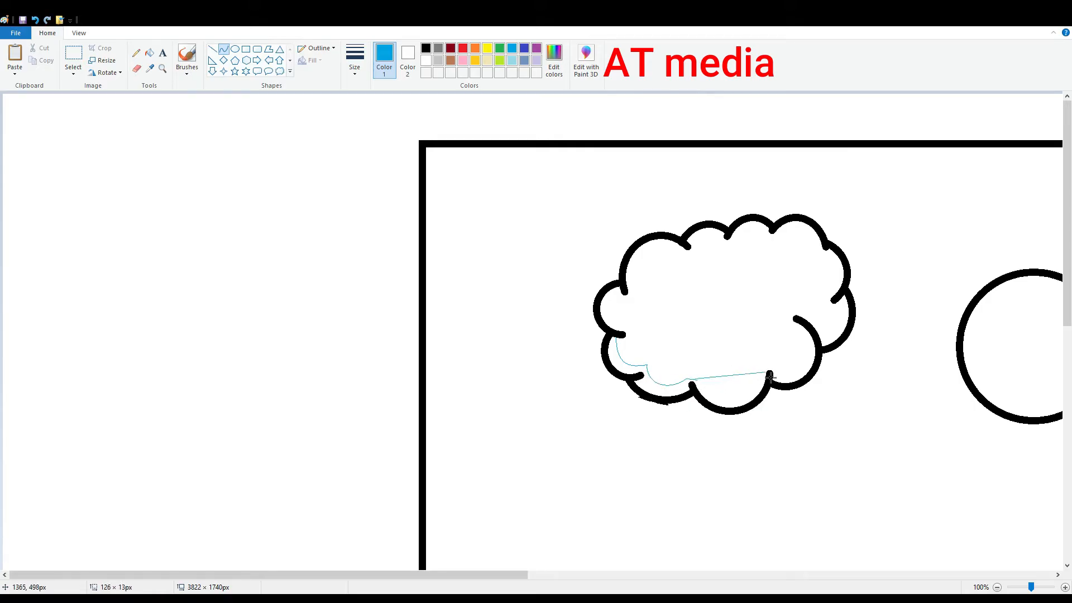
pyautogui.moveTo(729, 404); pyautogui.dragTo(790, 367)
# - Continue the thin blue shading line along the left cloud's lower-right lobe up to the tip of its inner curl
pyautogui.click(1065, 587)
pyautogui.click(1065, 587)
pyautogui.moveTo(112, 575); pyautogui.dragTo(440, 575)
pyautogui.moveTo(1067, 140); pyautogui.dragTo(1066, 232)
pyautogui.moveTo(349, 324)
pyautogui.mouseDown()
pyautogui.moveTo(322, 326)
pyautogui.moveTo(353, 351)
pyautogui.moveTo(390, 330)
pyautogui.mouseUp()
pyautogui.moveTo(320, 354)
pyautogui.mouseDown()
pyautogui.moveTo(365, 357)
pyautogui.moveTo(360, 187)
pyautogui.mouseUp()
pyautogui.moveTo(410, 236); pyautogui.dragTo(417, 296)
pyautogui.moveTo(418, 246); pyautogui.dragTo(422, 222)
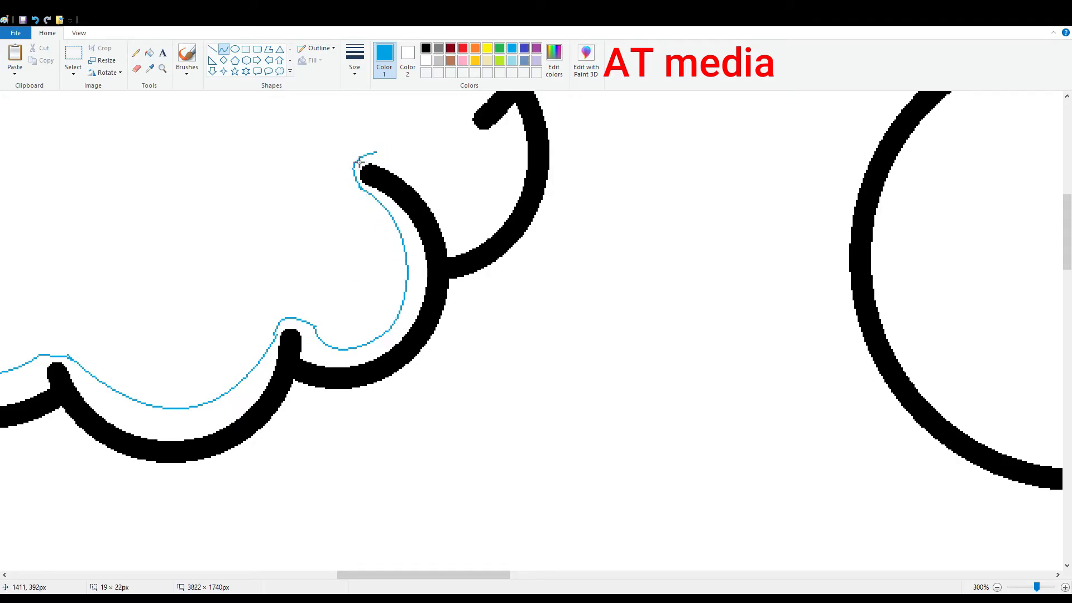
# - Finish the blue line around the curl to the left cloud's right edge and fill the enclosed shading blue
pyautogui.moveTo(359, 163); pyautogui.dragTo(362, 163)
pyautogui.moveTo(375, 154)
pyautogui.mouseDown()
pyautogui.moveTo(489, 218)
pyautogui.moveTo(453, 250)
pyautogui.mouseUp()
pyautogui.moveTo(416, 191); pyautogui.dragTo(417, 175)
pyautogui.moveTo(452, 216)
pyautogui.mouseDown()
pyautogui.moveTo(464, 231)
pyautogui.moveTo(515, 109)
pyautogui.mouseUp()
pyautogui.moveTo(487, 195); pyautogui.dragTo(500, 231)
pyautogui.moveTo(505, 206); pyautogui.dragTo(511, 203)
pyautogui.click(996, 587)
pyautogui.click(996, 587)
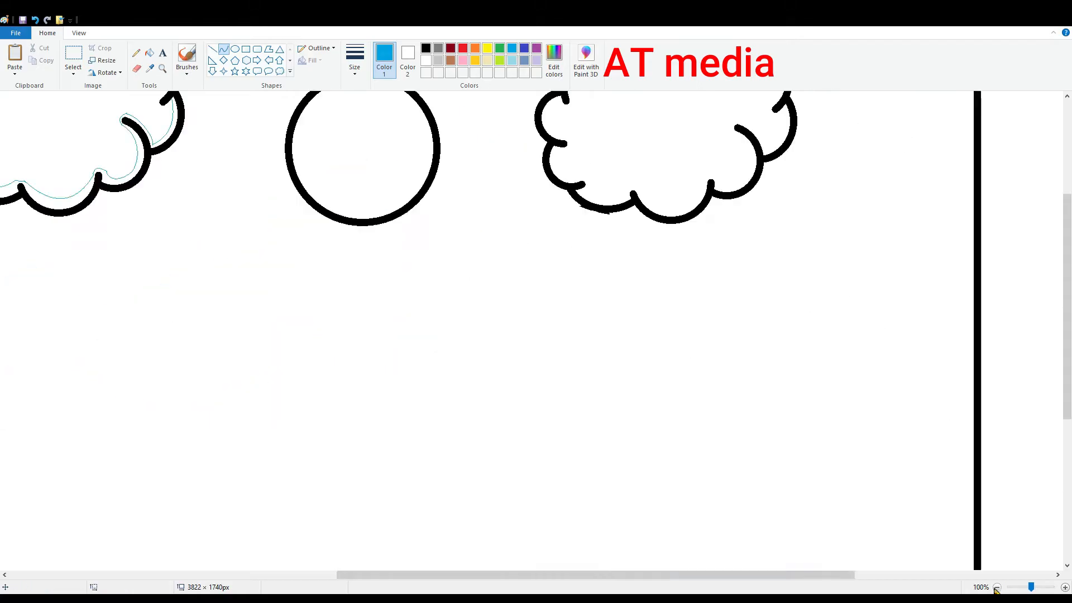
pyautogui.click(997, 587)
# - Replace the unshaded right cloud with a horizontally flipped copy of the shaded left cloud
pyautogui.click(80, 62)
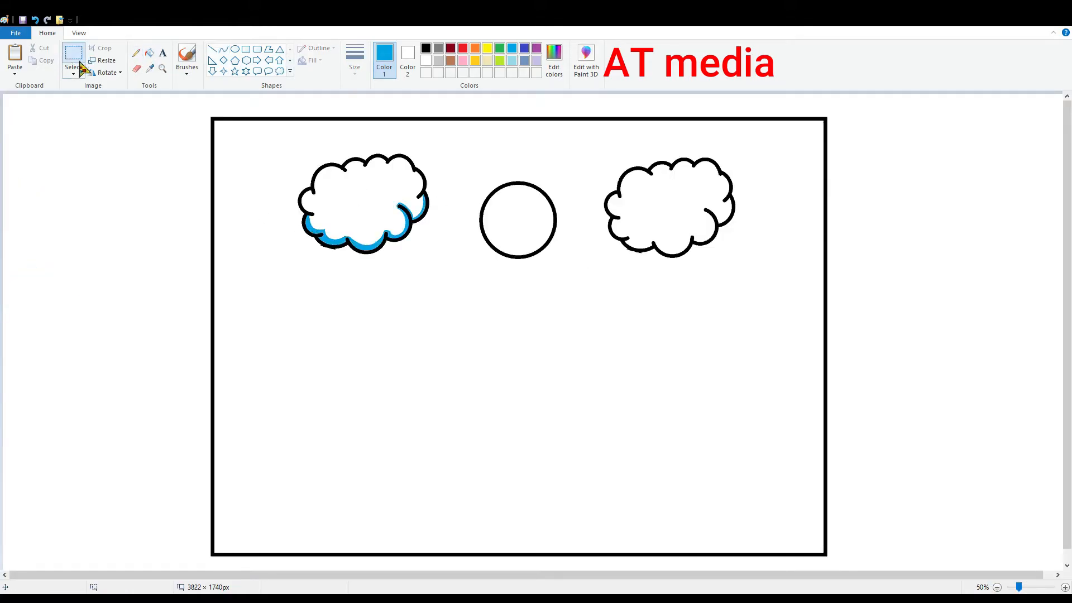
pyautogui.moveTo(596, 154); pyautogui.dragTo(757, 291)
pyautogui.click(40, 48)
pyautogui.moveTo(278, 140)
pyautogui.mouseDown()
pyautogui.moveTo(425, 302)
pyautogui.moveTo(450, 308)
pyautogui.mouseUp()
pyautogui.click(43, 60)
pyautogui.click(15, 54)
pyautogui.moveTo(108, 177); pyautogui.dragTo(707, 224)
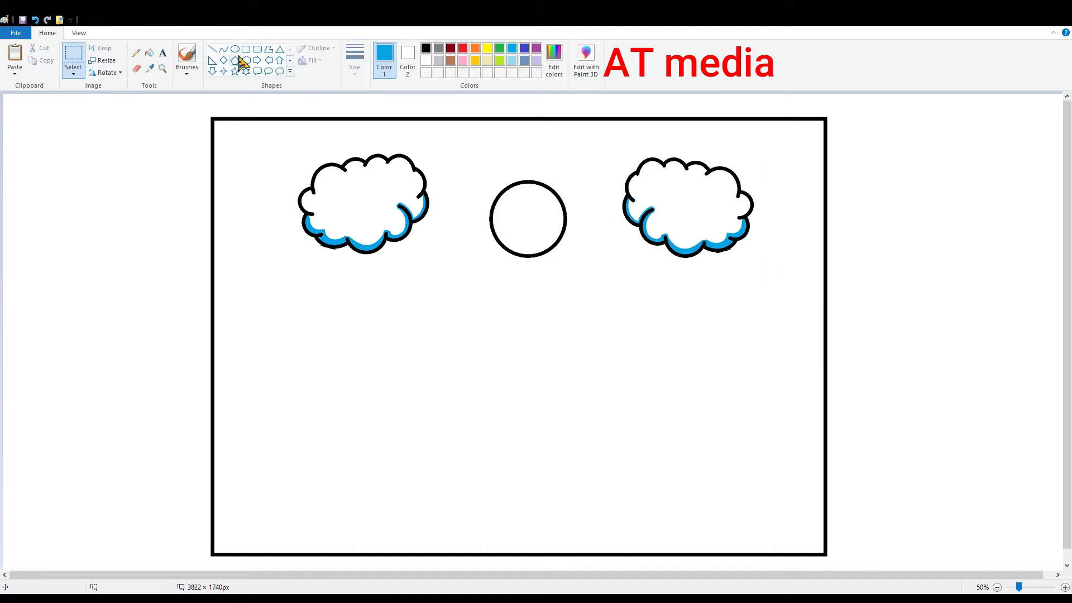
# - Fill the sun circle with gold
pyautogui.click(475, 48)
pyautogui.click(149, 53)
pyautogui.click(528, 217)
pyautogui.click(487, 48)
pyautogui.click(523, 209)
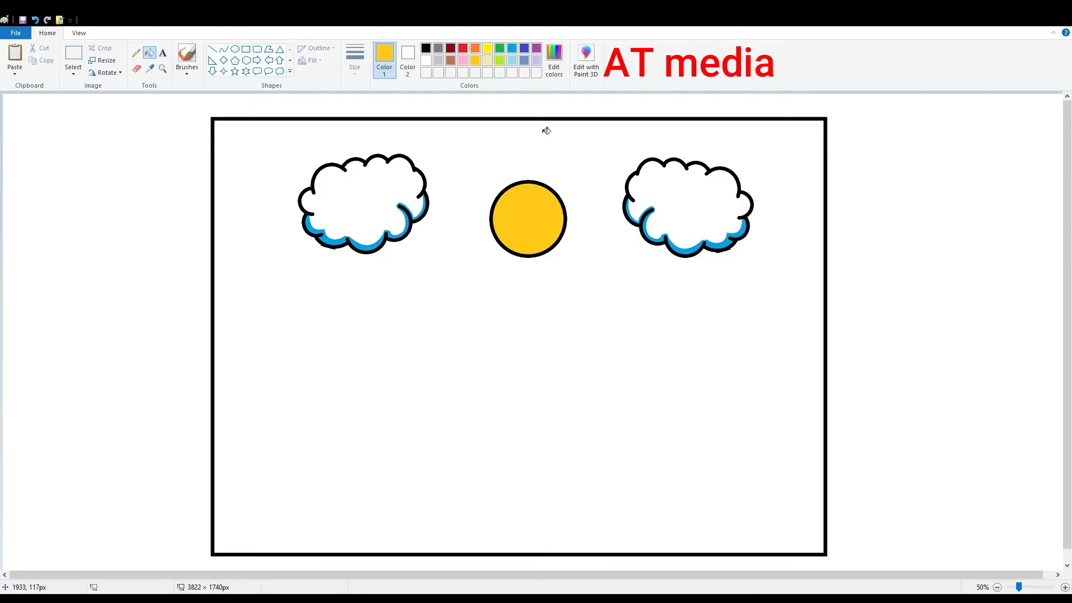
# - Brush short orange texture strokes across the gold sun
pyautogui.click(476, 50)
pyautogui.click(187, 56)
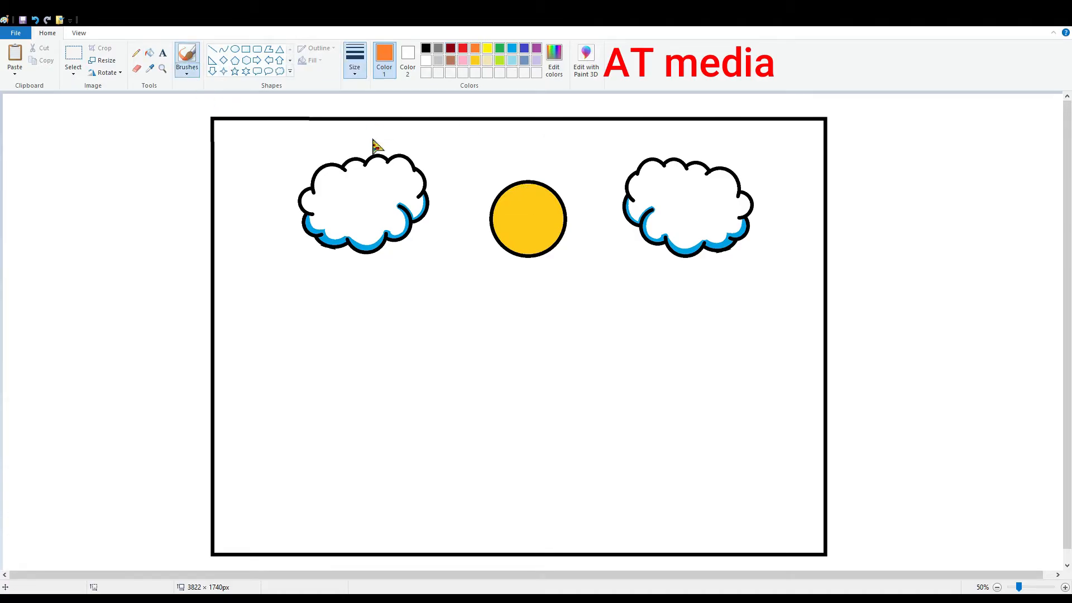
pyautogui.click(36, 20)
pyautogui.scroll(1, 319, 181)
pyautogui.moveTo(479, 575); pyautogui.dragTo(732, 576)
pyautogui.click(355, 62)
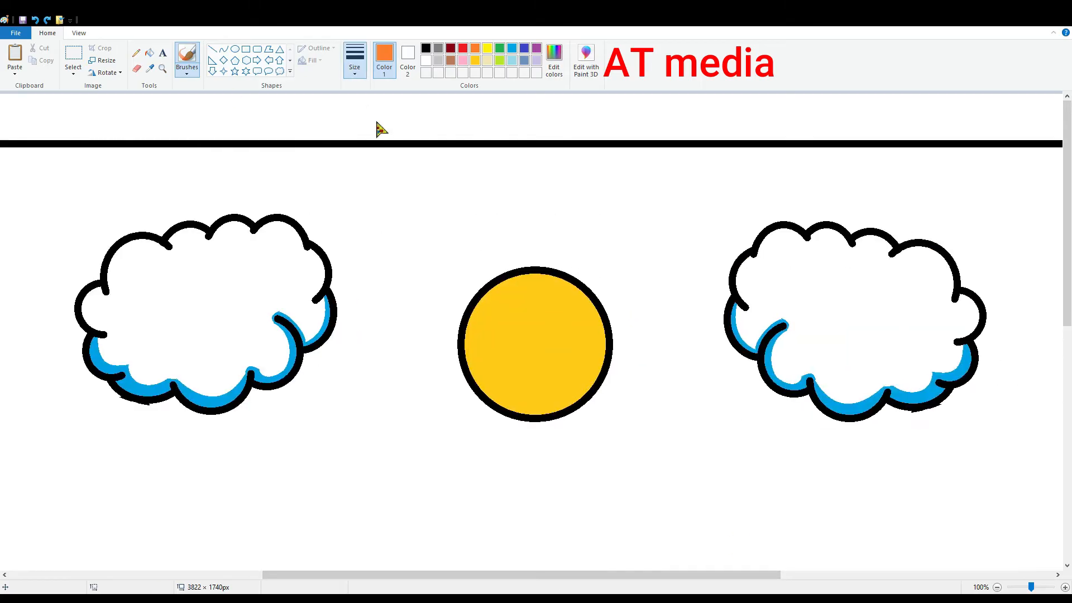
pyautogui.click(377, 122)
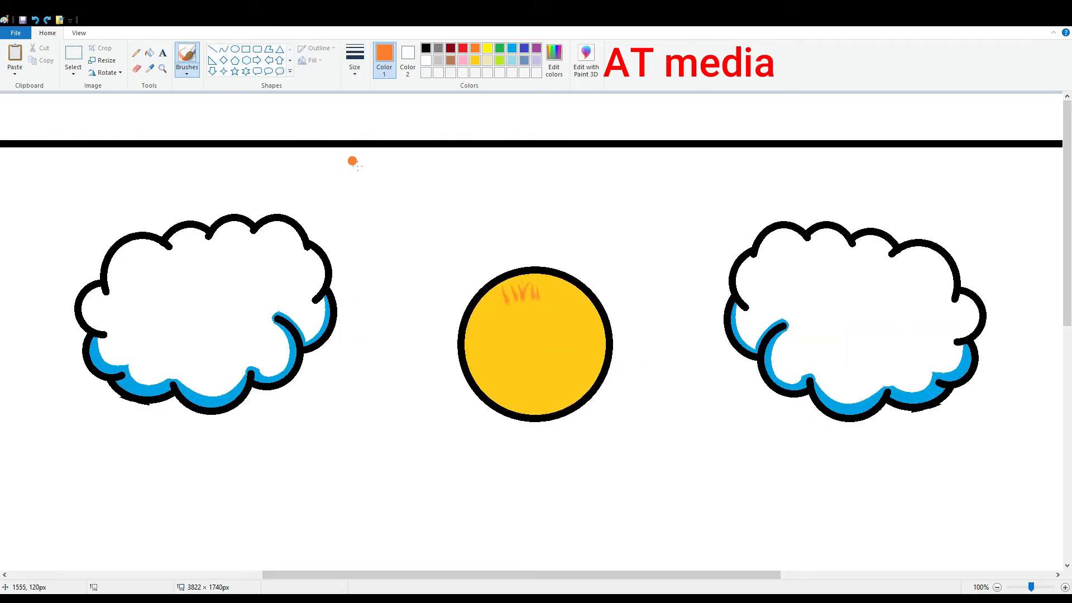
pyautogui.click(518, 289)
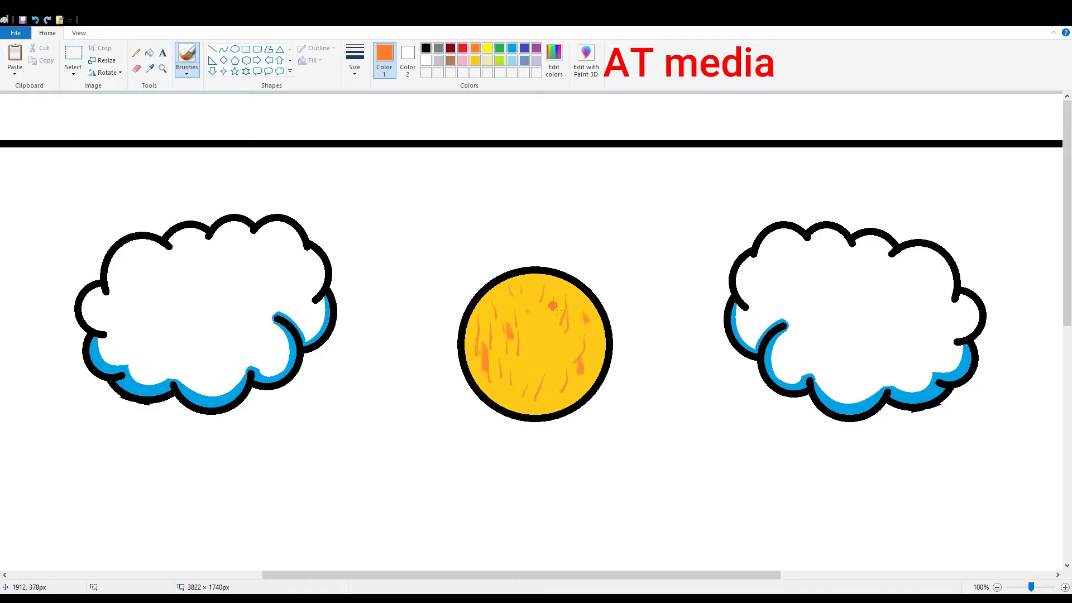
pyautogui.hotkey('ctrl', 'z')
# - Draw a thick black hill curve about 1083 × 485 px, rising from the frame's left edge to below the sun
pyautogui.click(996, 586)
pyautogui.click(224, 49)
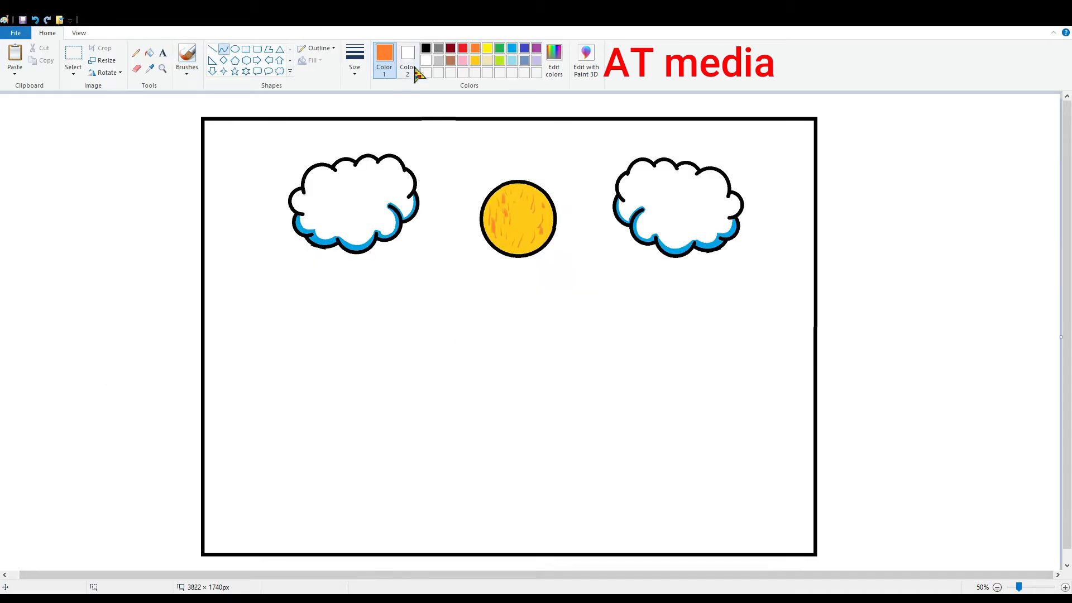
pyautogui.click(425, 48)
pyautogui.moveTo(204, 382); pyautogui.dragTo(510, 285)
pyautogui.moveTo(344, 272); pyautogui.dragTo(375, 253)
pyautogui.hotkey('ctrl', '+')
pyautogui.hotkey('ctrl', '+')
pyautogui.hotkey('ctrl', '+')
pyautogui.hotkey('ctrl', '+')
pyautogui.hotkey('ctrl', '+')
pyautogui.hotkey('ctrl', '+')
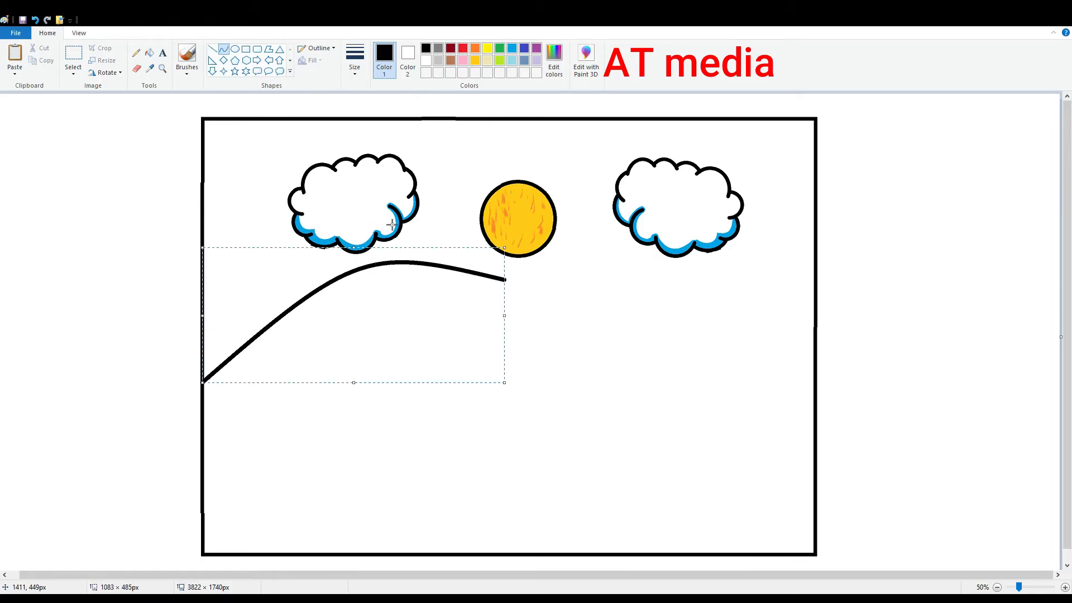
pyautogui.hotkey('ctrl', '-')
pyautogui.hotkey('ctrl', '-')
pyautogui.click(573, 333)
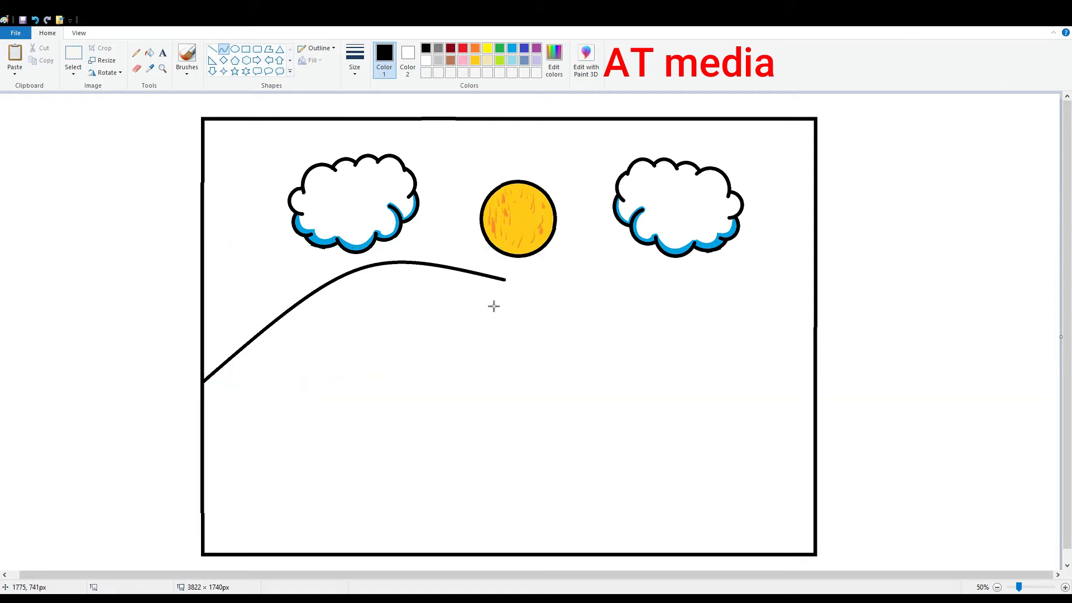
# - Extend the left hill's slope down to the right and draw a second hill behind it reaching the frame's right edge
pyautogui.moveTo(505, 280); pyautogui.dragTo(708, 382)
pyautogui.moveTo(605, 331); pyautogui.dragTo(815, 292)
pyautogui.moveTo(732, 299); pyautogui.dragTo(690, 258)
pyautogui.click(560, 415)
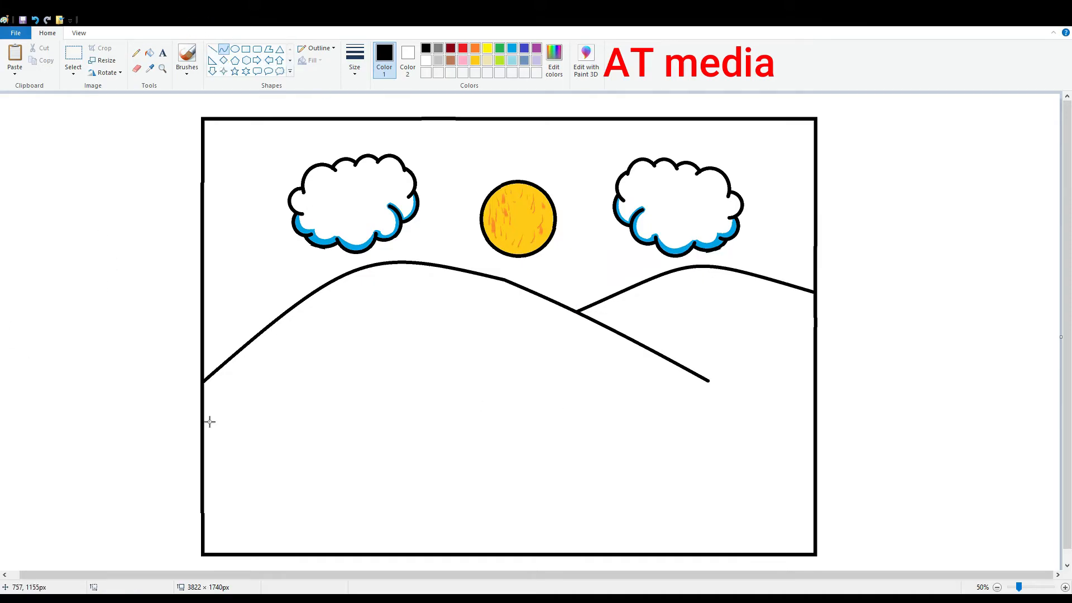
# - Draw two curved road edges from the frame's left side sweeping down to its bottom edge
pyautogui.moveTo(204, 410); pyautogui.dragTo(754, 552)
pyautogui.moveTo(478, 473)
pyautogui.mouseDown()
pyautogui.moveTo(617, 421)
pyautogui.moveTo(593, 410)
pyautogui.moveTo(710, 426)
pyautogui.mouseUp()
pyautogui.click(321, 472)
pyautogui.moveTo(219, 469); pyautogui.dragTo(558, 552)
pyautogui.moveTo(394, 498); pyautogui.dragTo(487, 461)
pyautogui.moveTo(521, 498); pyautogui.dragTo(550, 481)
pyautogui.click(675, 368)
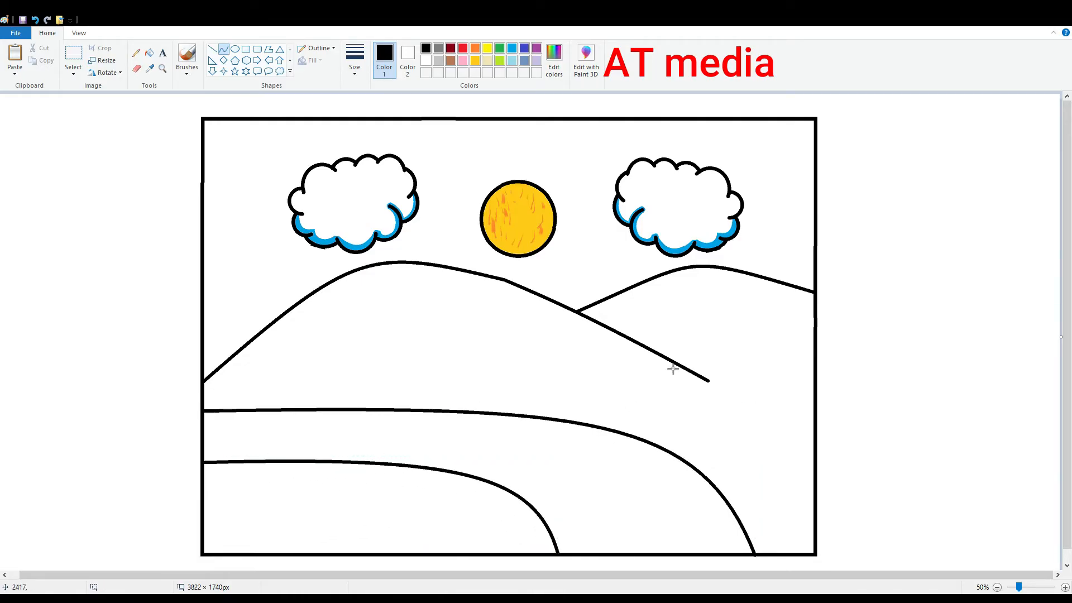
# - Trim the lower end of the left hill's slope line using the eraser and white fill
pyautogui.click(136, 68)
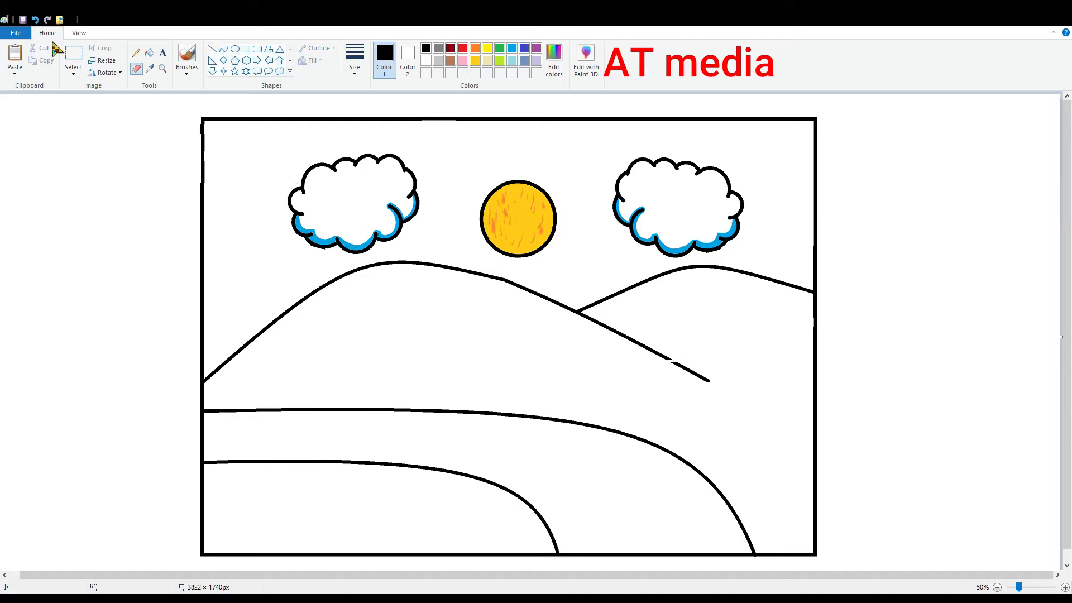
pyautogui.click(149, 52)
pyautogui.click(426, 61)
pyautogui.click(692, 371)
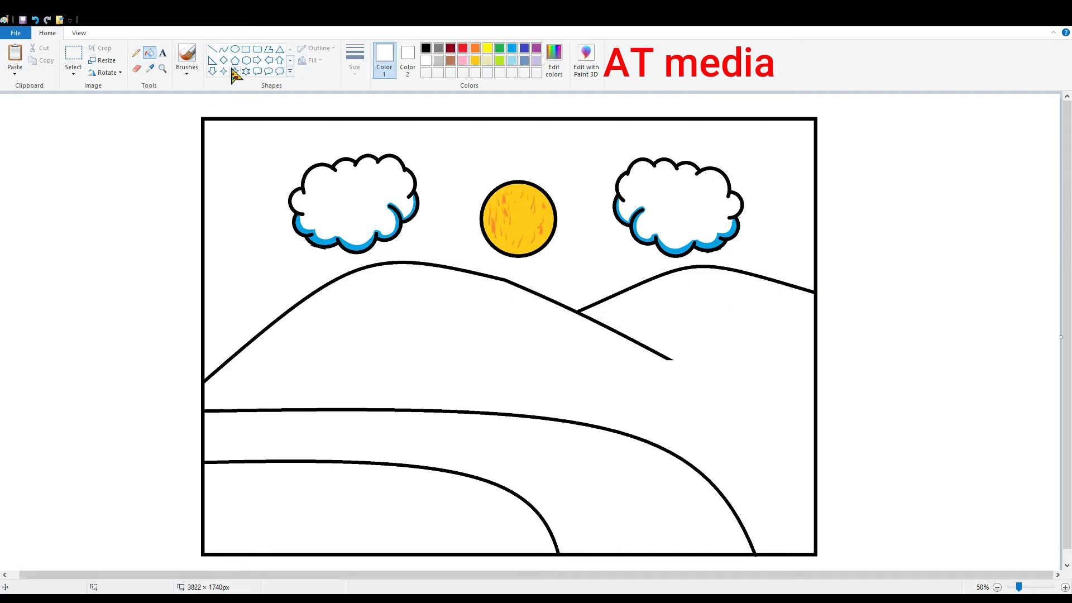
# - Draw a large black cloud callout and place it outside the frame on the right
pyautogui.click(280, 71)
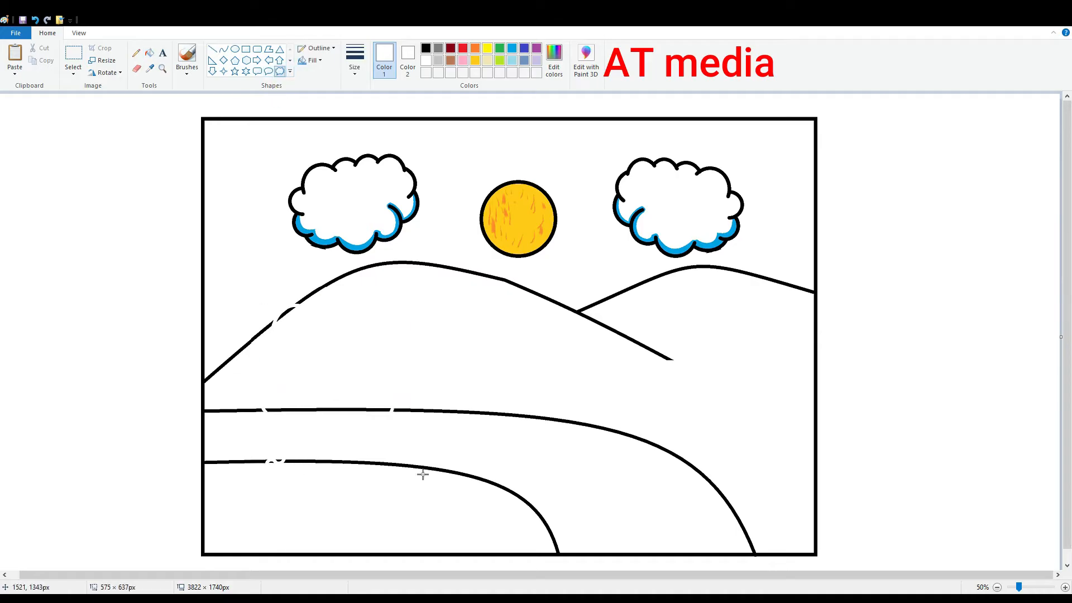
pyautogui.click(425, 48)
pyautogui.moveTo(225, 260); pyautogui.dragTo(421, 463)
pyautogui.moveTo(386, 423); pyautogui.dragTo(992, 365)
pyautogui.moveTo(1027, 305); pyautogui.dragTo(1042, 310)
pyautogui.click(1001, 494)
# - Remove the large cloud callout's trailing bubbles with a white curve and white fill
pyautogui.click(224, 49)
pyautogui.click(425, 60)
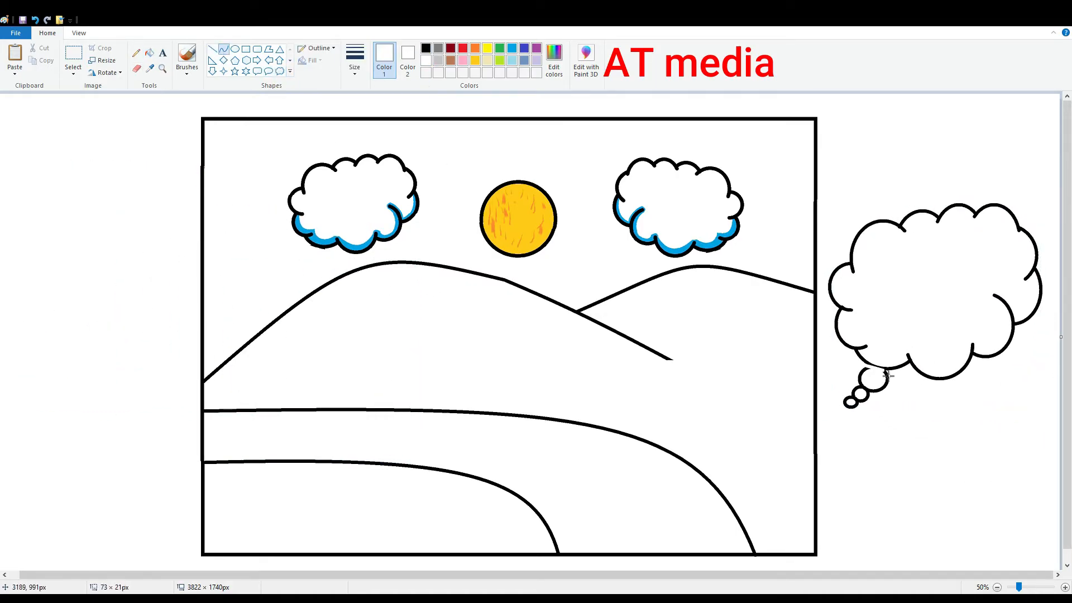
pyautogui.click(150, 53)
pyautogui.click(872, 391)
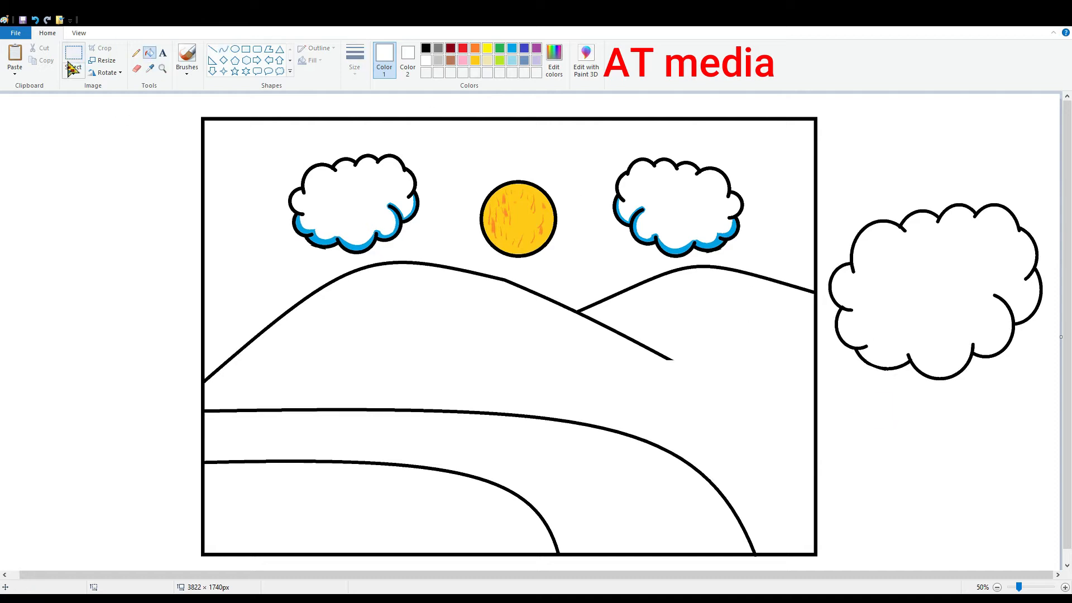
pyautogui.click(73, 54)
pyautogui.moveTo(835, 161)
pyautogui.mouseDown()
pyautogui.moveTo(990, 392)
pyautogui.moveTo(1045, 445)
pyautogui.mouseUp()
pyautogui.moveTo(1013, 372); pyautogui.dragTo(396, 421)
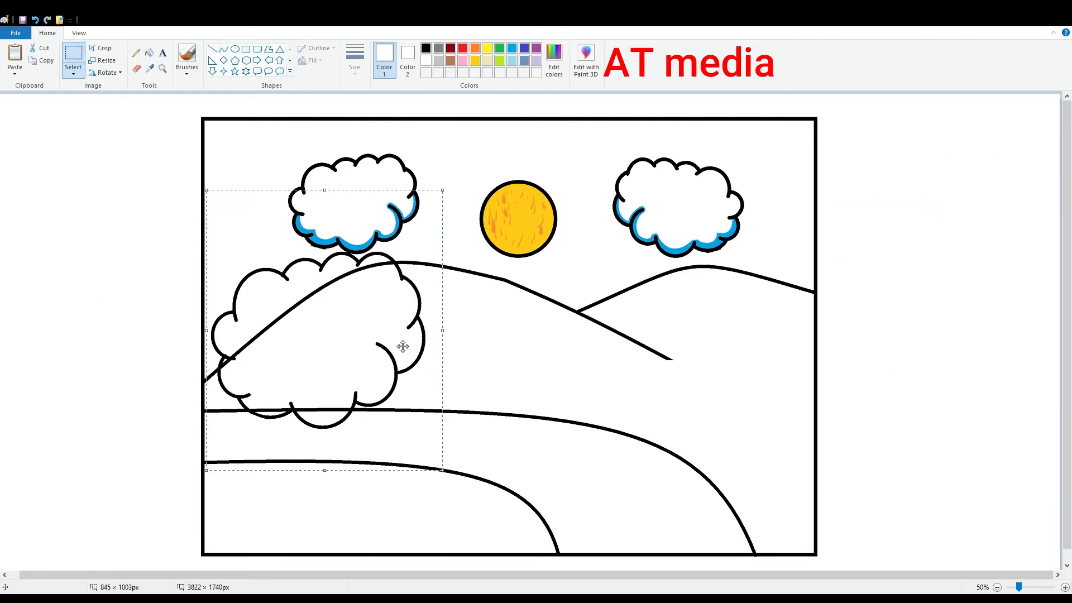
pyautogui.moveTo(392, 362); pyautogui.dragTo(1005, 338)
# - Recolour the large cloud's outline gray
pyautogui.click(149, 53)
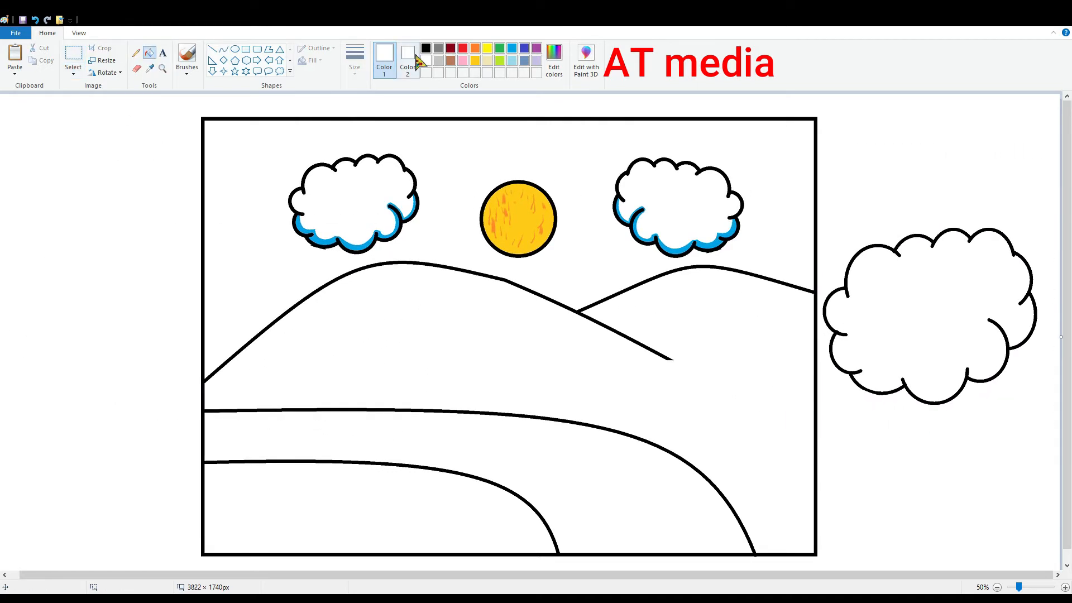
pyautogui.click(438, 49)
pyautogui.click(834, 311)
# - Move the large cloud outline onto the left hill and shrink it to rest just above the upper road edge
pyautogui.click(74, 53)
pyautogui.moveTo(1020, 444); pyautogui.dragTo(1065, 487)
pyautogui.moveTo(1000, 359); pyautogui.dragTo(391, 392)
pyautogui.moveTo(456, 213); pyautogui.dragTo(436, 231)
pyautogui.moveTo(397, 336); pyautogui.dragTo(420, 326)
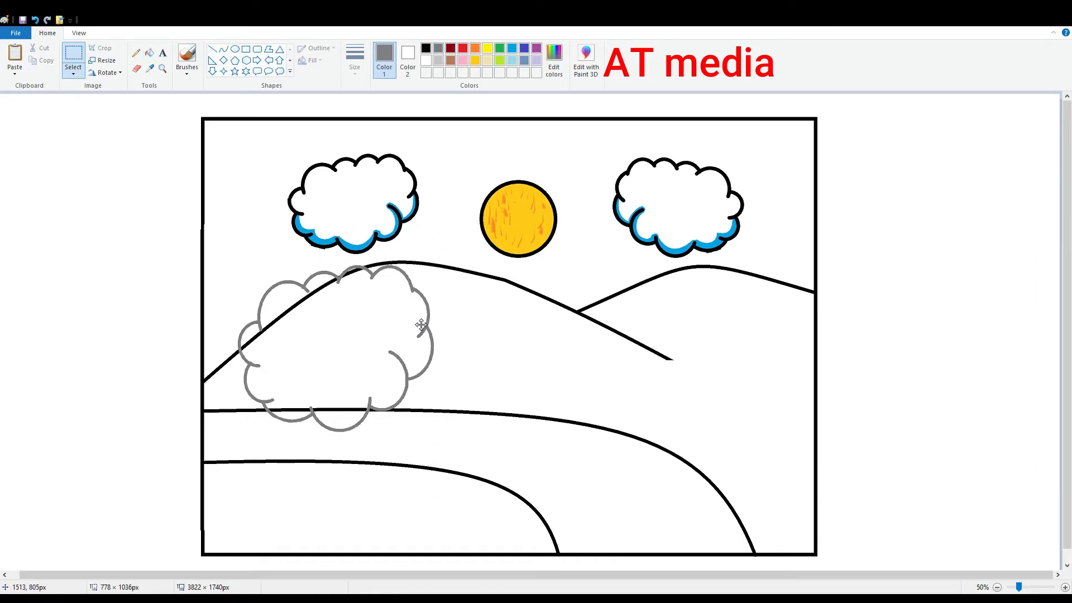
pyautogui.moveTo(453, 221); pyautogui.dragTo(421, 259)
pyautogui.moveTo(411, 329); pyautogui.dragTo(452, 306)
pyautogui.moveTo(374, 487); pyautogui.dragTo(373, 456)
pyautogui.moveTo(399, 407); pyautogui.dragTo(399, 419)
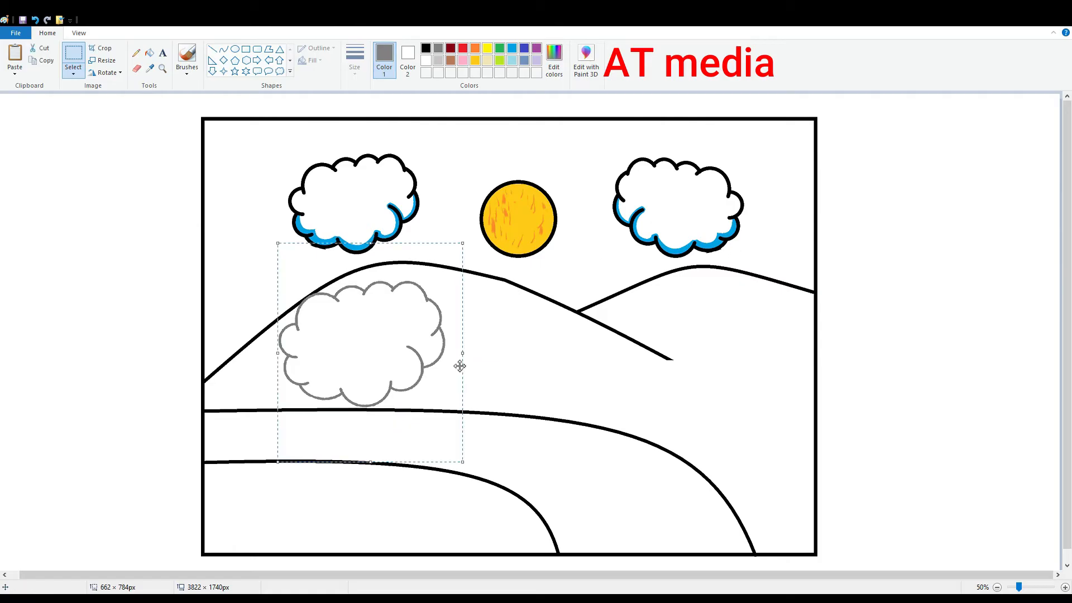
pyautogui.moveTo(455, 347); pyautogui.dragTo(460, 349)
# - Recolour the outline of the cloud shape on the left hill black
pyautogui.click(149, 52)
pyautogui.click(426, 48)
pyautogui.click(345, 305)
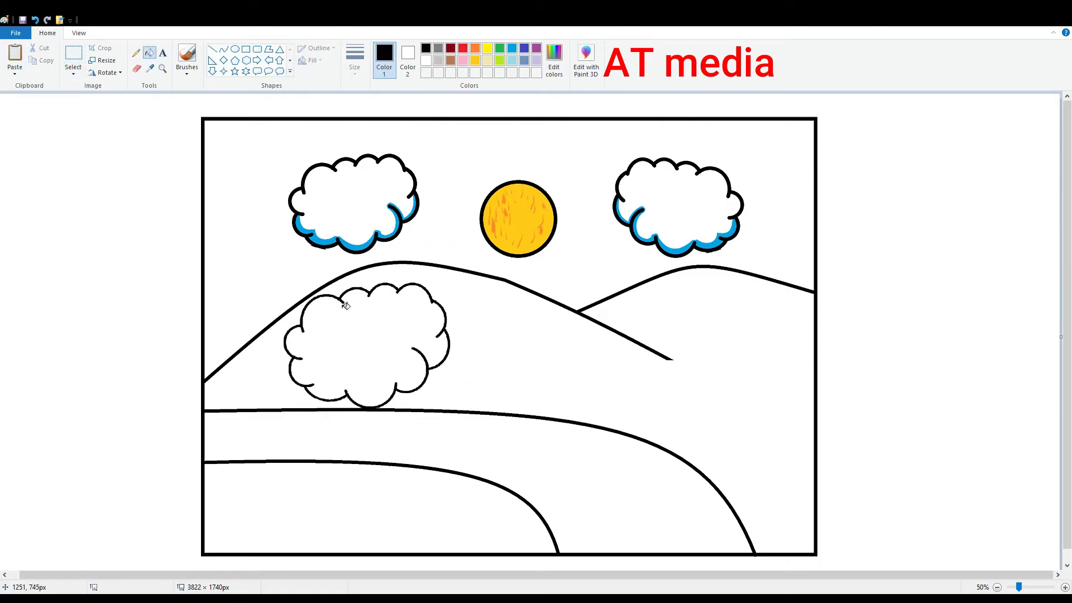
pyautogui.click(1064, 587)
pyautogui.scroll(-8, 973, 569)
pyautogui.click(224, 49)
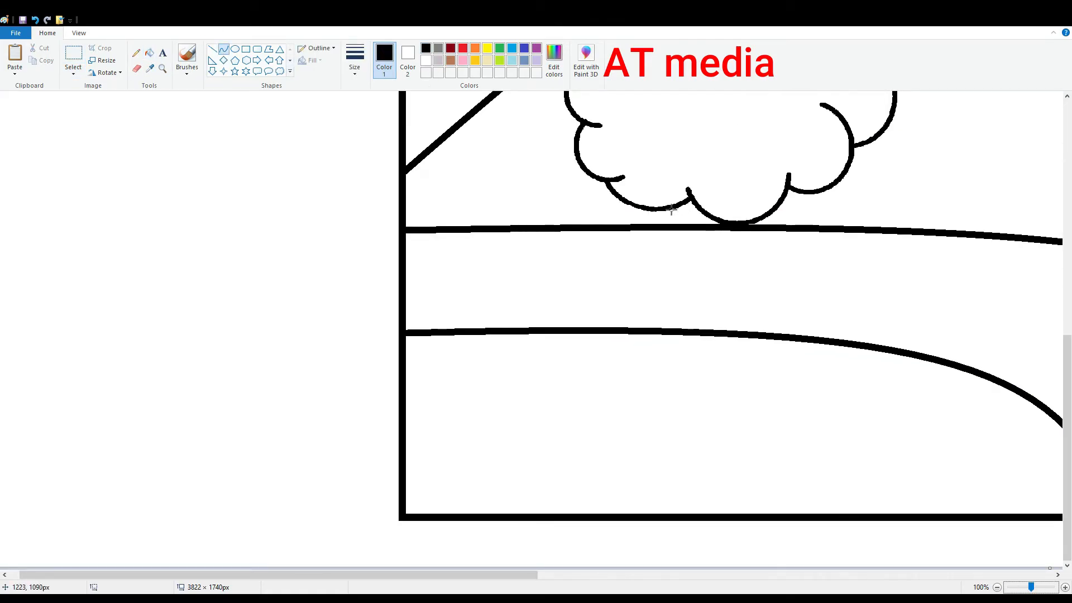
pyautogui.moveTo(659, 211); pyautogui.dragTo(701, 402)
pyautogui.moveTo(684, 299); pyautogui.dragTo(717, 320)
pyautogui.click(690, 262)
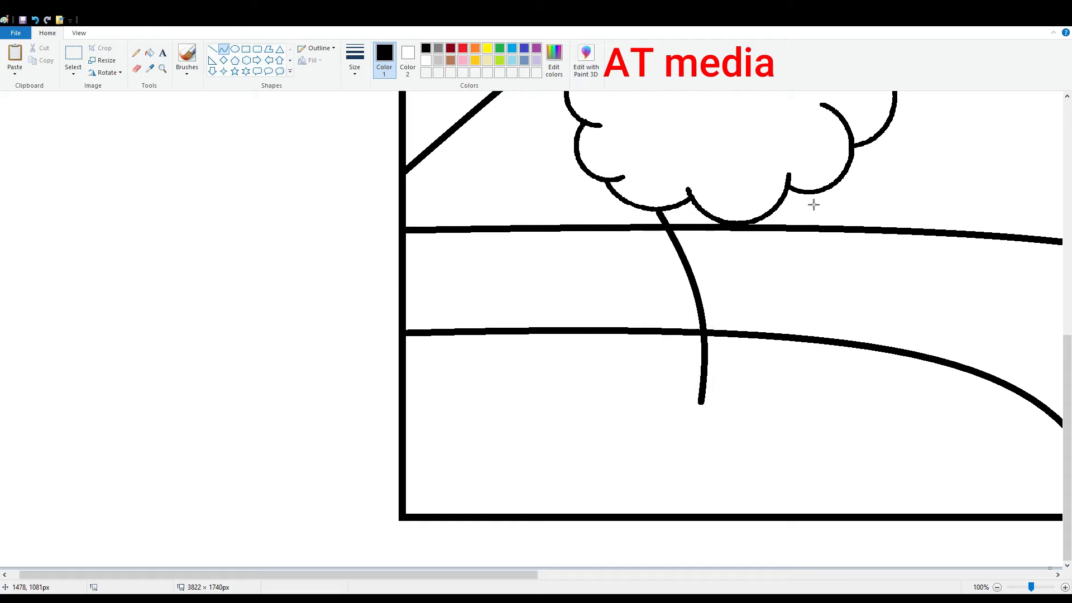
pyautogui.moveTo(707, 217); pyautogui.dragTo(730, 255)
pyautogui.click(35, 19)
pyautogui.click(35, 20)
# - Draw the tree trunk's left edge as a gray curve, about 107 × 341 px, from the foliage down past the lower road edge
pyautogui.click(439, 48)
pyautogui.moveTo(653, 207); pyautogui.dragTo(712, 398)
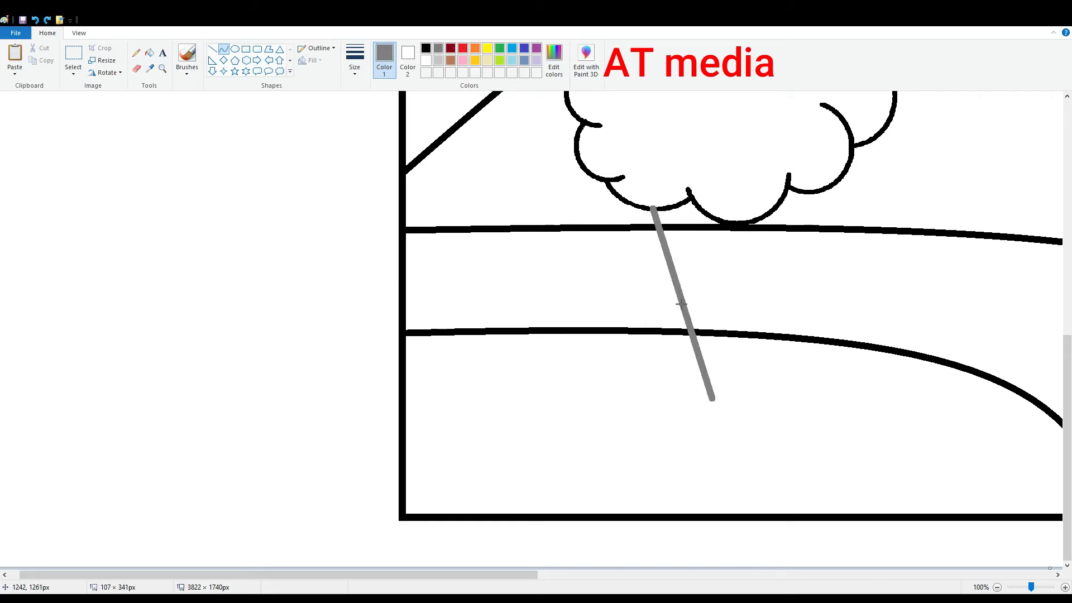
pyautogui.moveTo(681, 304); pyautogui.dragTo(715, 327)
pyautogui.click(689, 265)
pyautogui.moveTo(695, 206)
pyautogui.mouseDown()
pyautogui.moveTo(729, 273)
pyautogui.moveTo(735, 264)
pyautogui.mouseUp()
pyautogui.moveTo(731, 254); pyautogui.dragTo(738, 251)
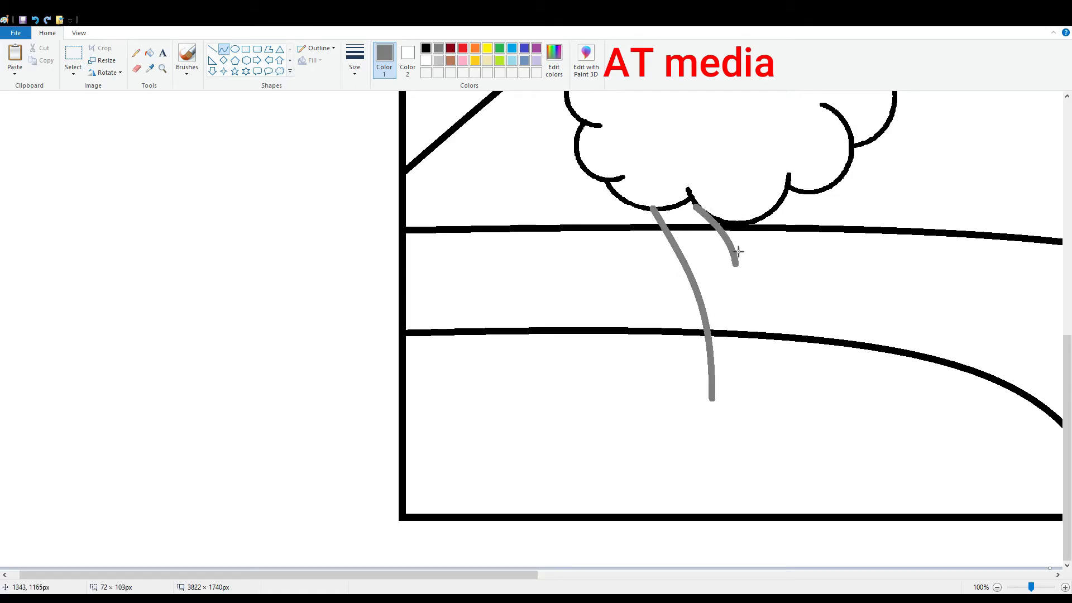
pyautogui.click(34, 19)
pyautogui.moveTo(707, 217)
pyautogui.mouseDown()
pyautogui.moveTo(736, 255)
pyautogui.moveTo(778, 209)
pyautogui.moveTo(754, 228)
pyautogui.mouseUp()
pyautogui.click(765, 224)
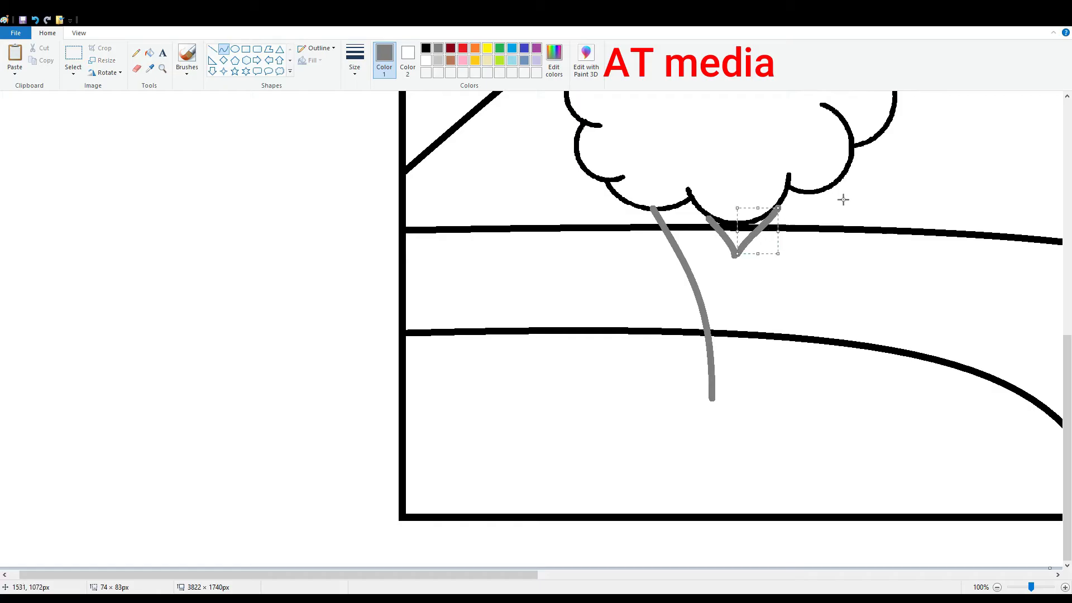
pyautogui.moveTo(811, 194)
pyautogui.mouseDown()
pyautogui.moveTo(777, 270)
pyautogui.moveTo(759, 263)
pyautogui.mouseUp()
pyautogui.moveTo(786, 232)
pyautogui.mouseDown()
pyautogui.moveTo(793, 243)
pyautogui.moveTo(785, 238)
pyautogui.mouseUp()
pyautogui.click(34, 19)
pyautogui.click(35, 20)
pyautogui.click(35, 19)
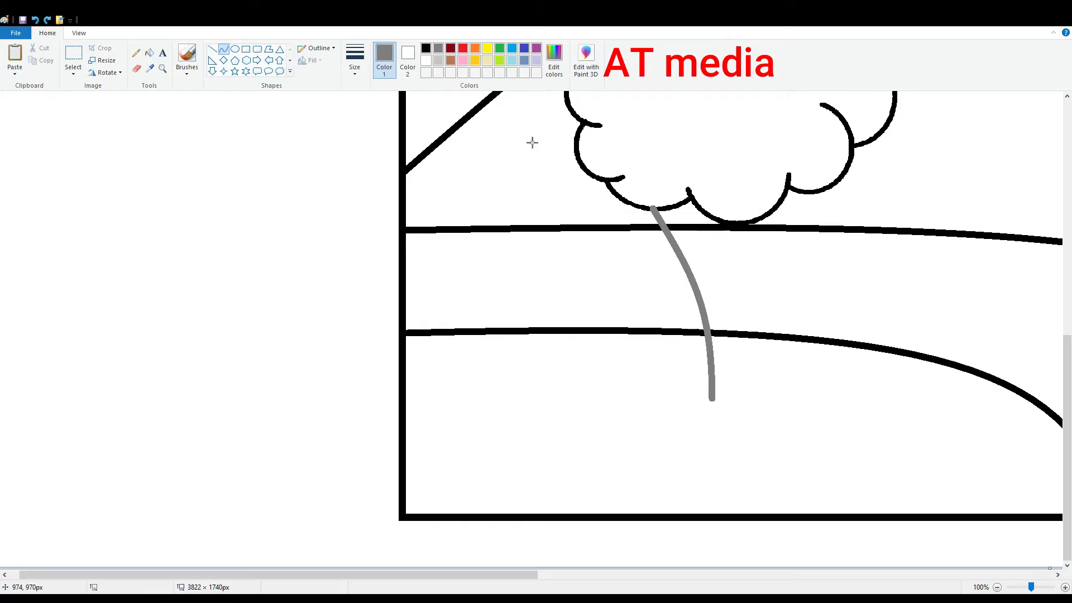
# - Draw a gray V-shaped fork under the foliage's middle lobe and the outer edge of the right branch with gray curves
pyautogui.moveTo(709, 215); pyautogui.dragTo(739, 258)
pyautogui.moveTo(727, 236); pyautogui.dragTo(733, 239)
pyautogui.click(734, 240)
pyautogui.moveTo(733, 241)
pyautogui.mouseDown()
pyautogui.moveTo(775, 211)
pyautogui.moveTo(766, 227)
pyautogui.moveTo(813, 218)
pyautogui.moveTo(822, 194)
pyautogui.mouseUp()
pyautogui.click(818, 240)
pyautogui.click(748, 231)
pyautogui.moveTo(807, 240); pyautogui.dragTo(811, 223)
pyautogui.click(809, 241)
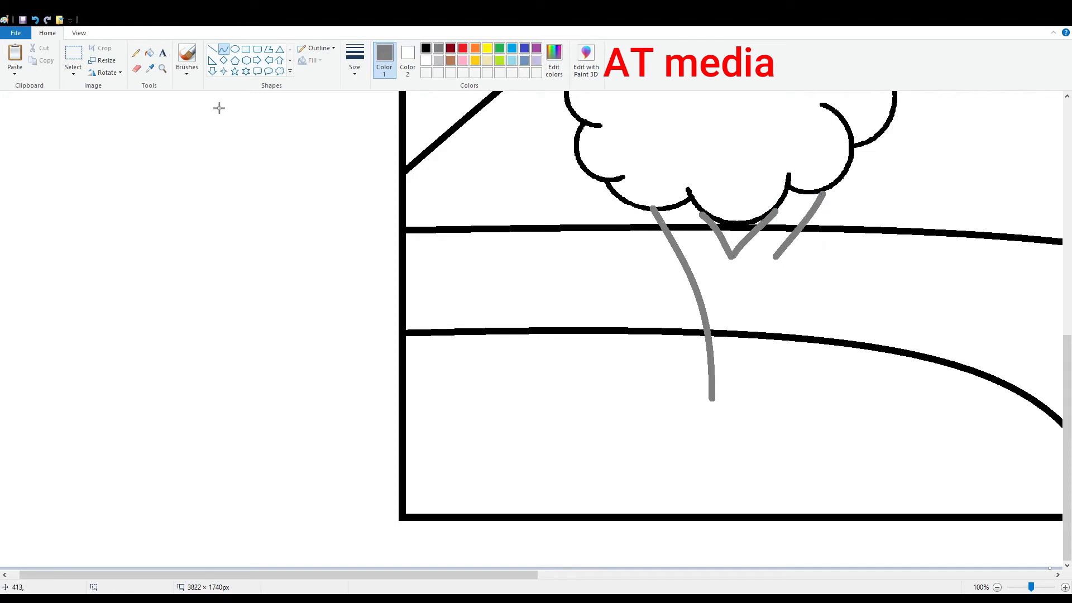
# - Trim the right branch's lower end and draw a gray inward-bowed curve from it as the trunk's right edge
pyautogui.click(136, 68)
pyautogui.moveTo(775, 254)
pyautogui.mouseDown()
pyautogui.moveTo(804, 251)
pyautogui.moveTo(770, 402)
pyautogui.moveTo(780, 401)
pyautogui.mouseUp()
pyautogui.click(224, 49)
pyautogui.moveTo(782, 340); pyautogui.dragTo(765, 302)
pyautogui.moveTo(783, 244); pyautogui.dragTo(782, 247)
pyautogui.click(839, 241)
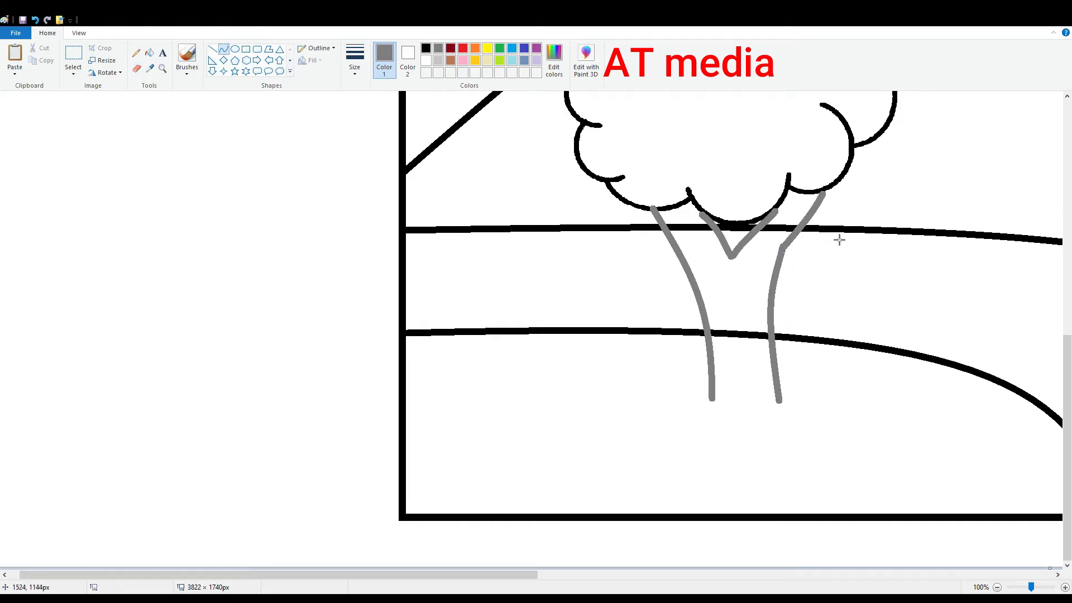
# - Fill the road-edge segments that cross the trunk and left branch with white
pyautogui.click(150, 52)
pyautogui.click(426, 60)
pyautogui.click(731, 334)
pyautogui.click(690, 228)
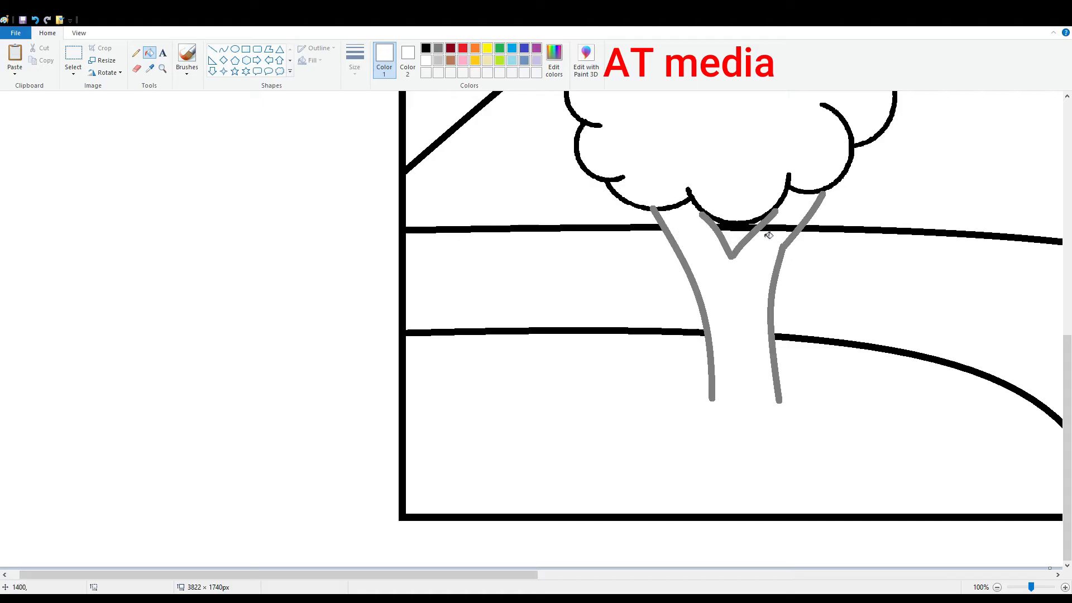
pyautogui.scroll(2, 663, 220)
pyautogui.scroll(-1, 663, 219)
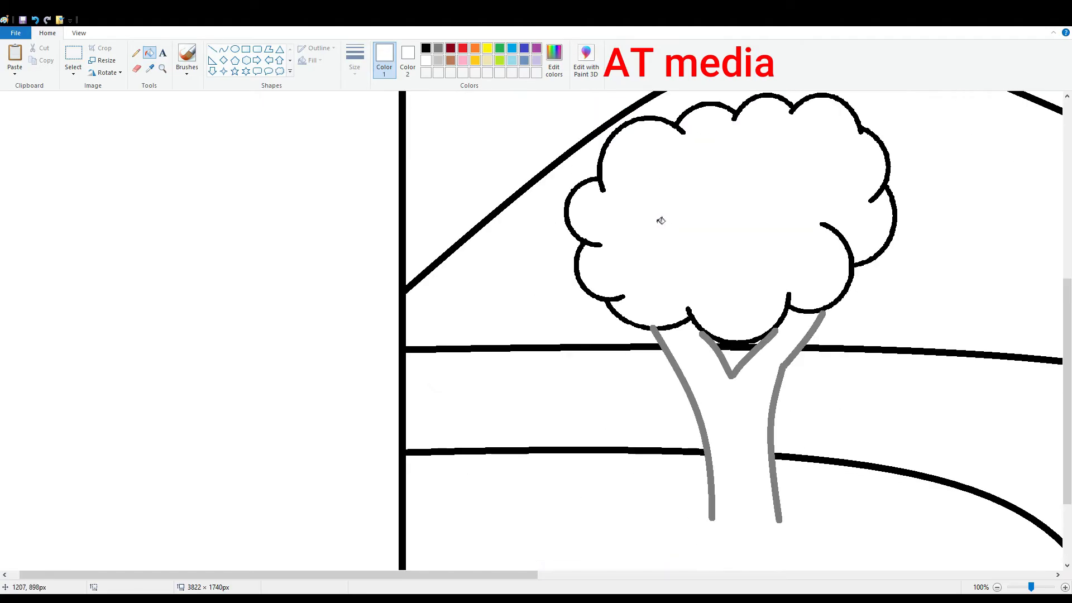
pyautogui.scroll(1, 663, 220)
pyautogui.click(450, 60)
pyautogui.click(761, 502)
pyautogui.scroll(-1, 761, 502)
pyautogui.click(36, 21)
pyautogui.scroll(-2, 335, 191)
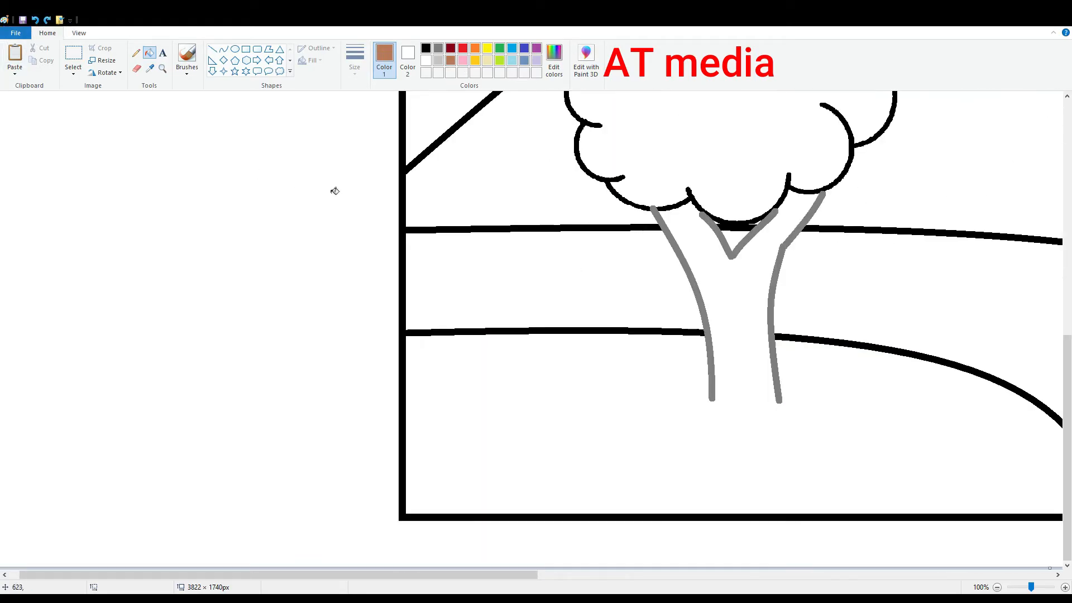
# - Close the trunk's open base with a brown Pencil line and fill the trunk and branches with brown
pyautogui.click(136, 52)
pyautogui.click(1045, 587)
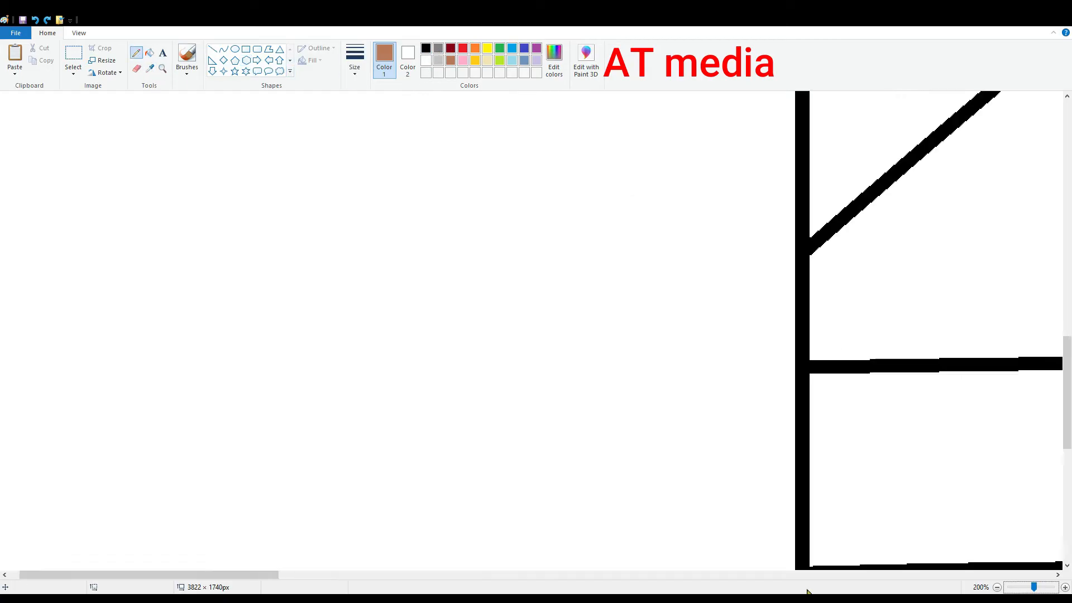
pyautogui.moveTo(228, 578); pyautogui.dragTo(485, 581)
pyautogui.scroll(-3, 391, 402)
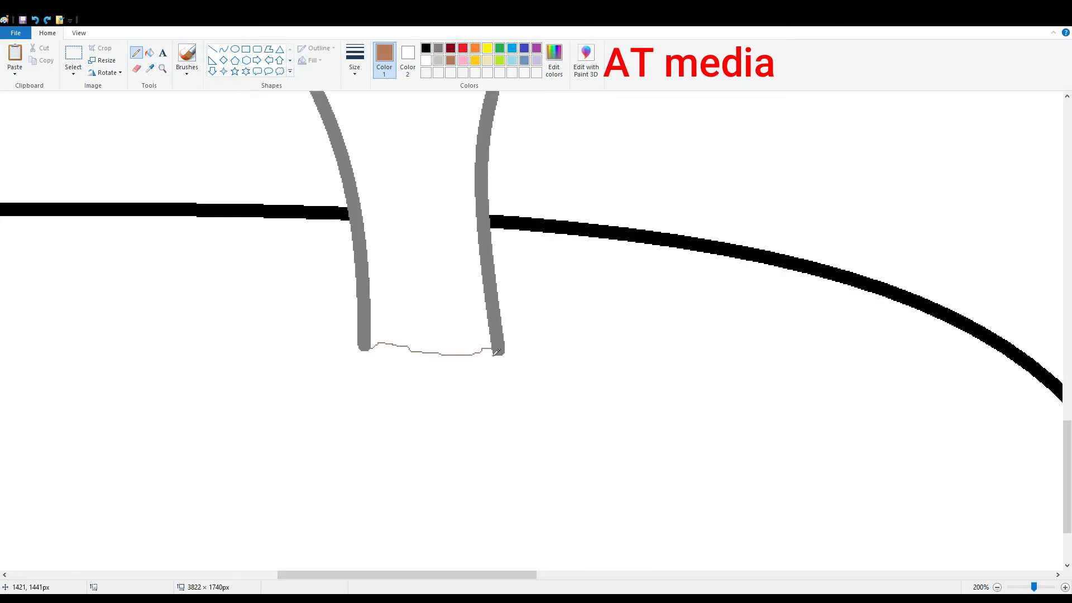
pyautogui.click(150, 53)
pyautogui.click(428, 241)
# - Fill the tree's foliage with bright green, keeping its outline black
pyautogui.click(997, 587)
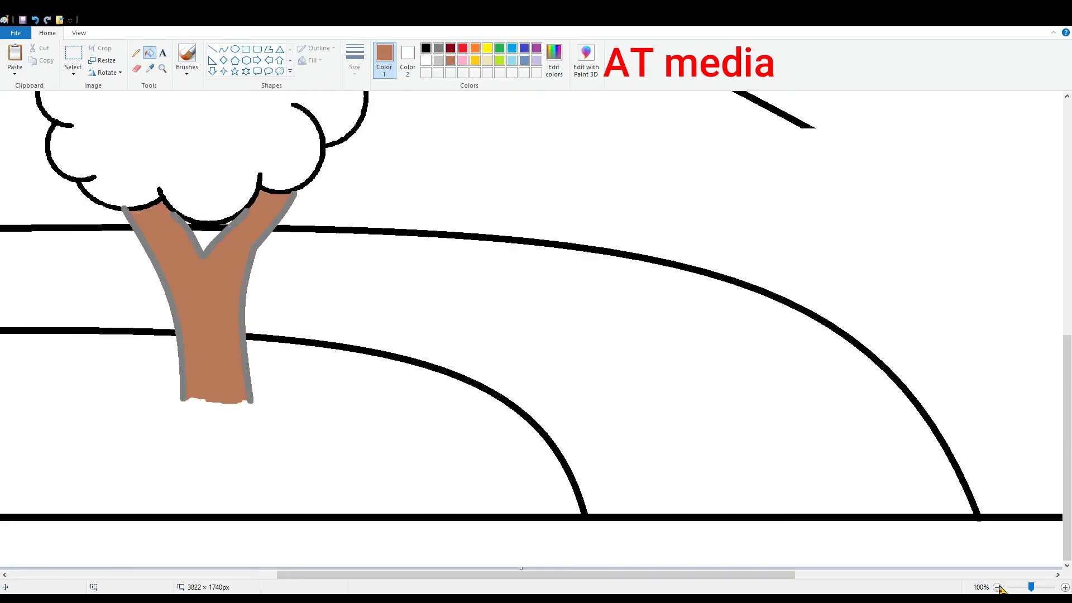
pyautogui.click(997, 588)
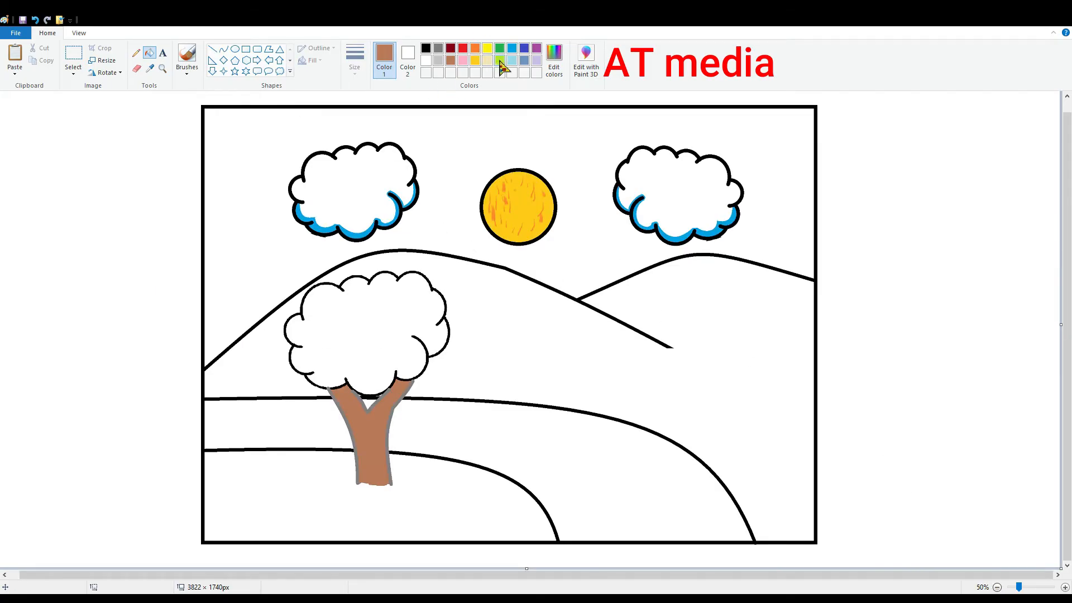
pyautogui.click(500, 52)
pyautogui.click(414, 312)
pyautogui.click(429, 360)
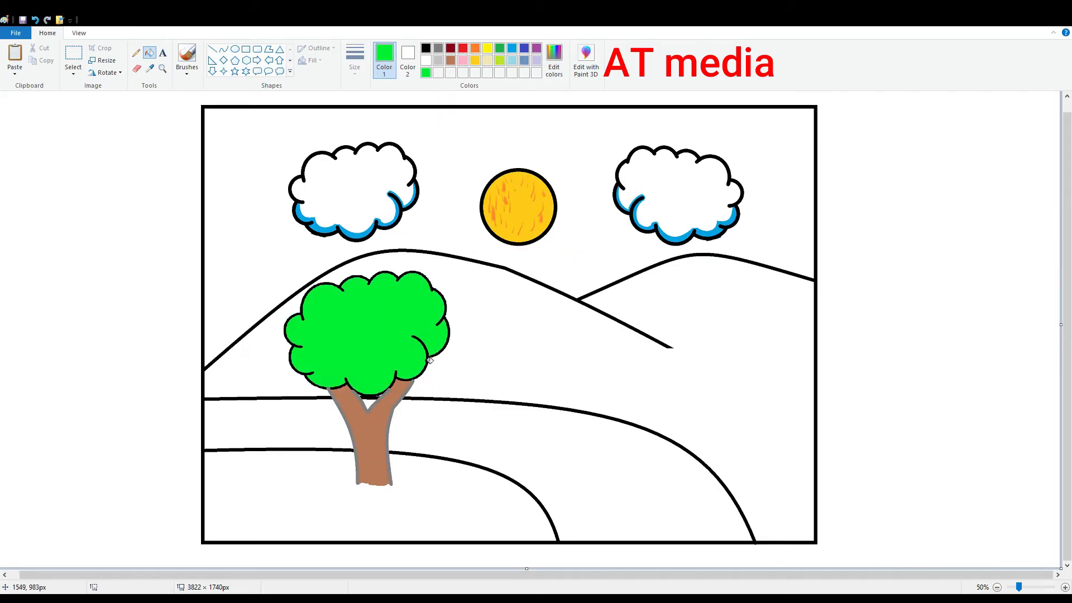
pyautogui.click(428, 359)
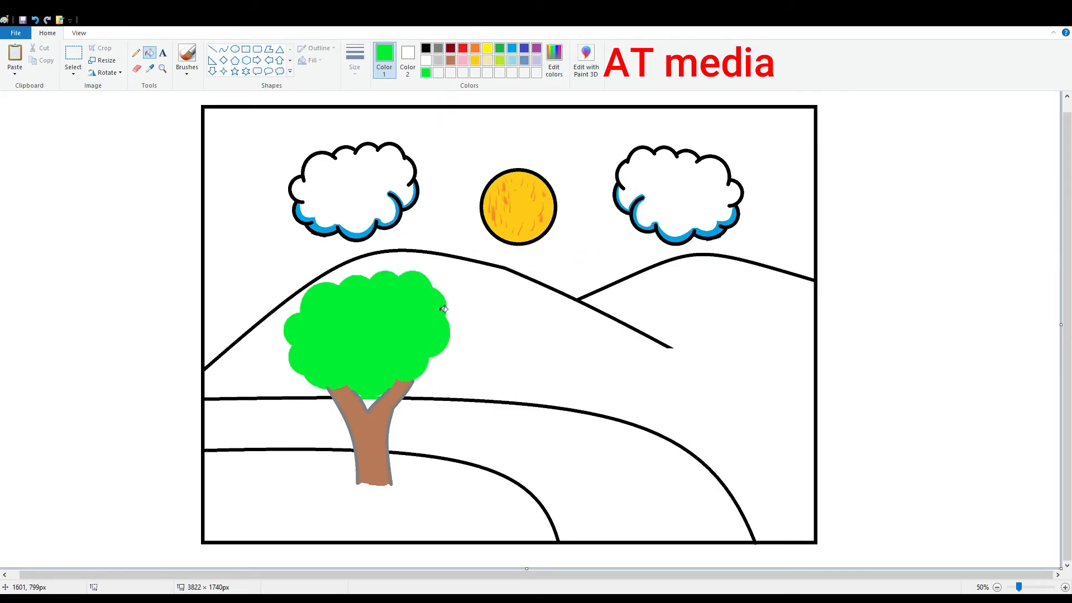
pyautogui.click(34, 20)
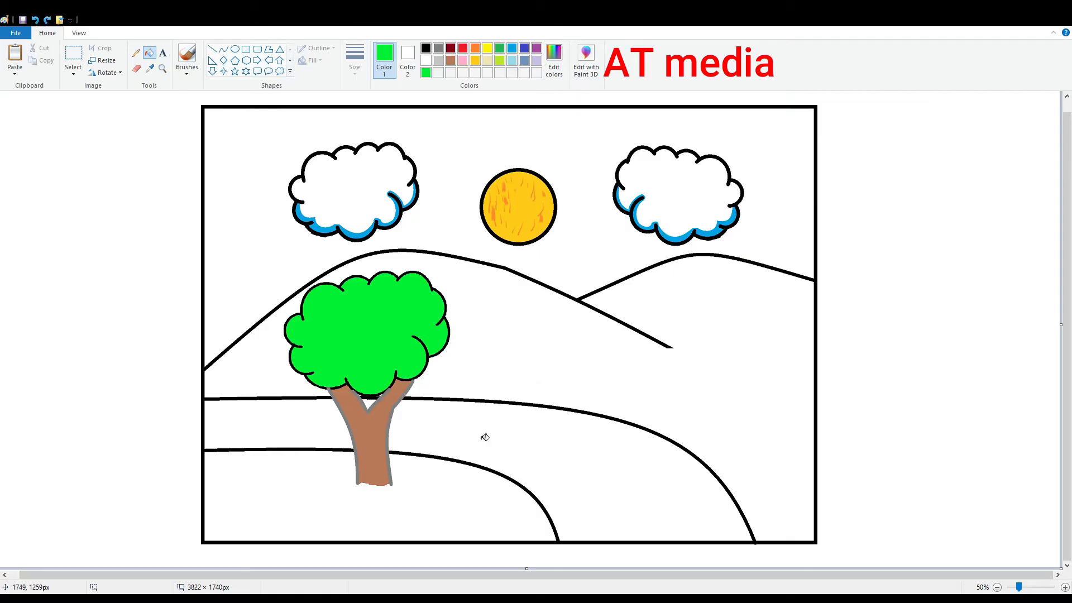
pyautogui.click(400, 67)
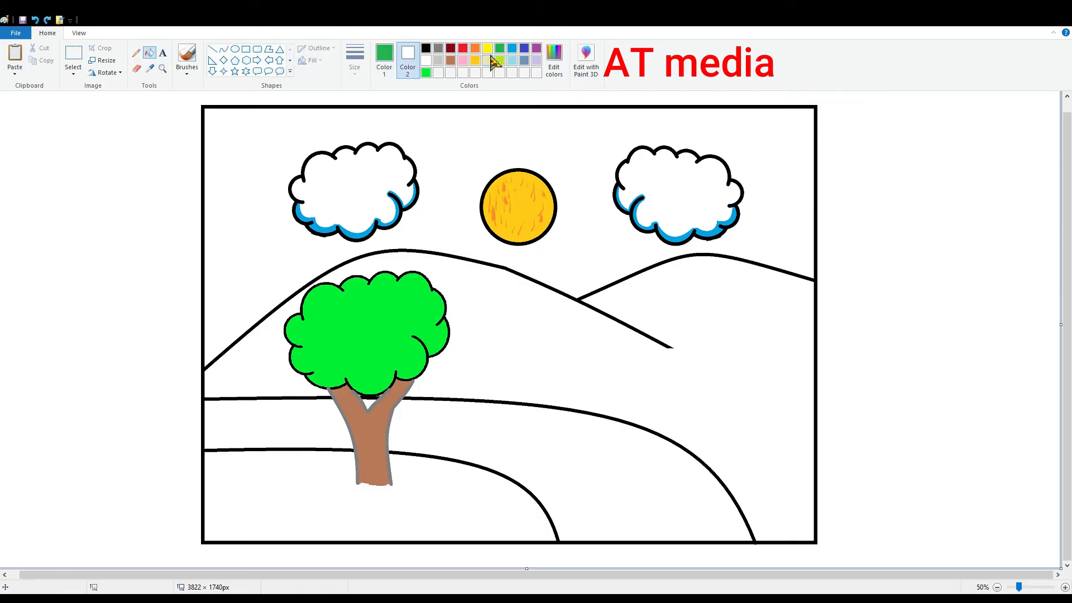
pyautogui.click(280, 73)
pyautogui.moveTo(316, 302); pyautogui.dragTo(401, 365)
pyautogui.click(37, 21)
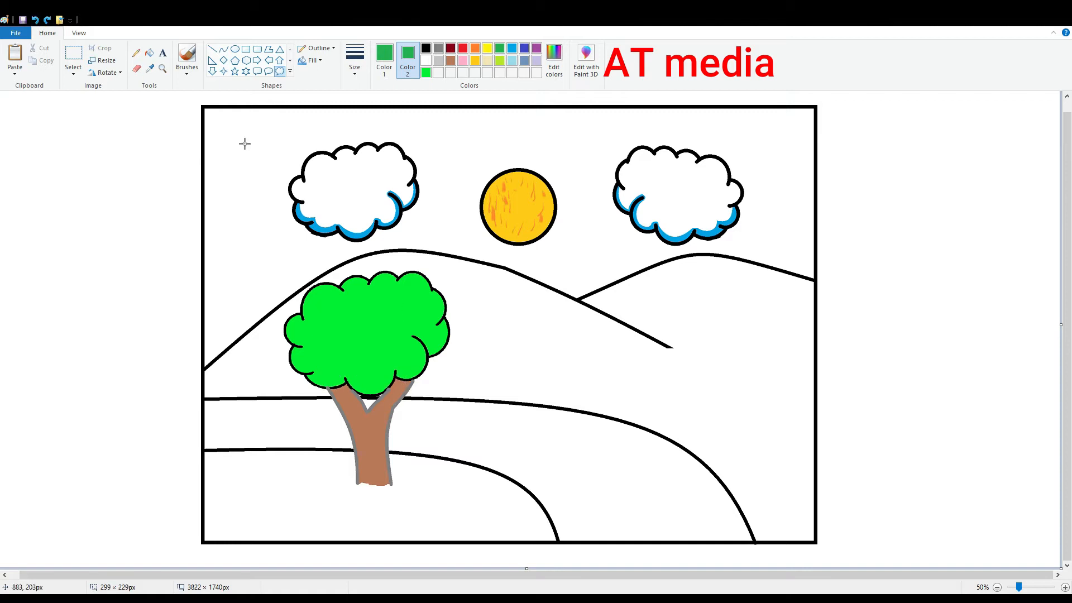
# - Draw the scalloped upper outline of a shading patch inside the foliage with dark green curves
pyautogui.click(1033, 588)
pyautogui.scroll(-3, 726, 357)
pyautogui.click(224, 50)
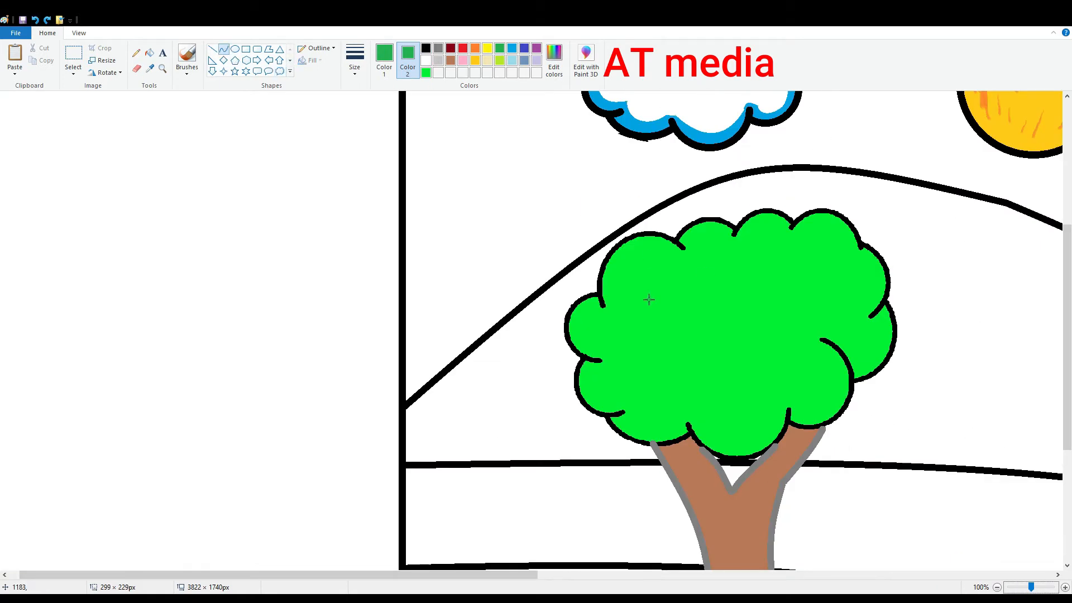
pyautogui.click(641, 314)
pyautogui.moveTo(681, 307)
pyautogui.mouseDown()
pyautogui.moveTo(643, 356)
pyautogui.moveTo(721, 320)
pyautogui.moveTo(771, 337)
pyautogui.mouseUp()
pyautogui.click(718, 296)
pyautogui.click(769, 304)
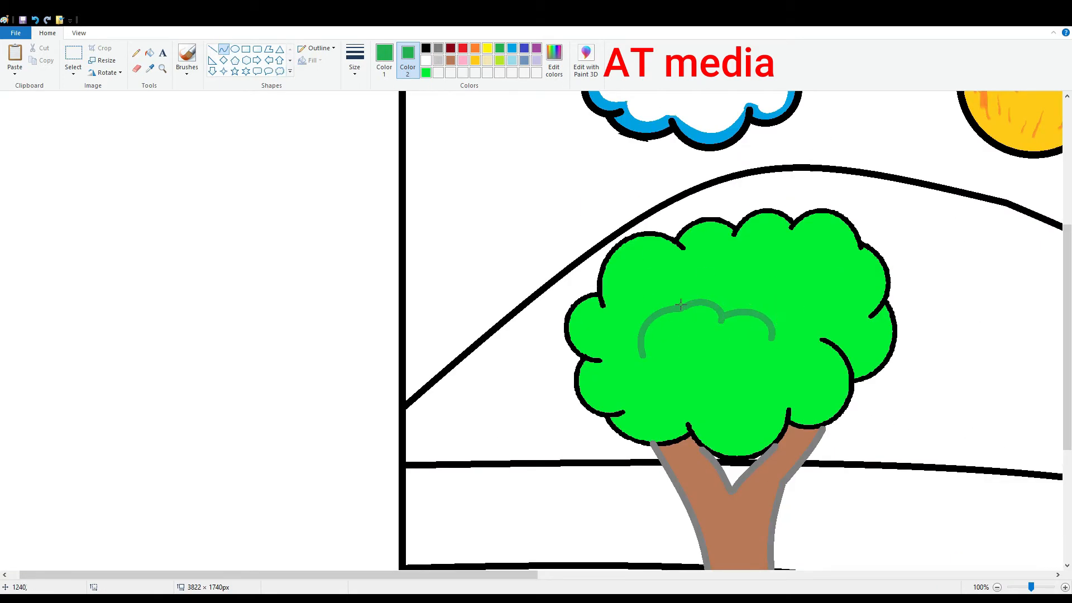
pyautogui.moveTo(663, 299); pyautogui.dragTo(679, 292)
# - Close the shading patch's lower and right sides with scalloped dark green curves and fill it with dark green
pyautogui.moveTo(642, 357); pyautogui.dragTo(683, 359)
pyautogui.moveTo(653, 365); pyautogui.dragTo(690, 379)
pyautogui.click(36, 20)
pyautogui.moveTo(650, 375)
pyautogui.mouseDown()
pyautogui.moveTo(734, 397)
pyautogui.moveTo(779, 380)
pyautogui.mouseUp()
pyautogui.click(671, 384)
pyautogui.click(698, 404)
pyautogui.click(719, 420)
pyautogui.click(755, 415)
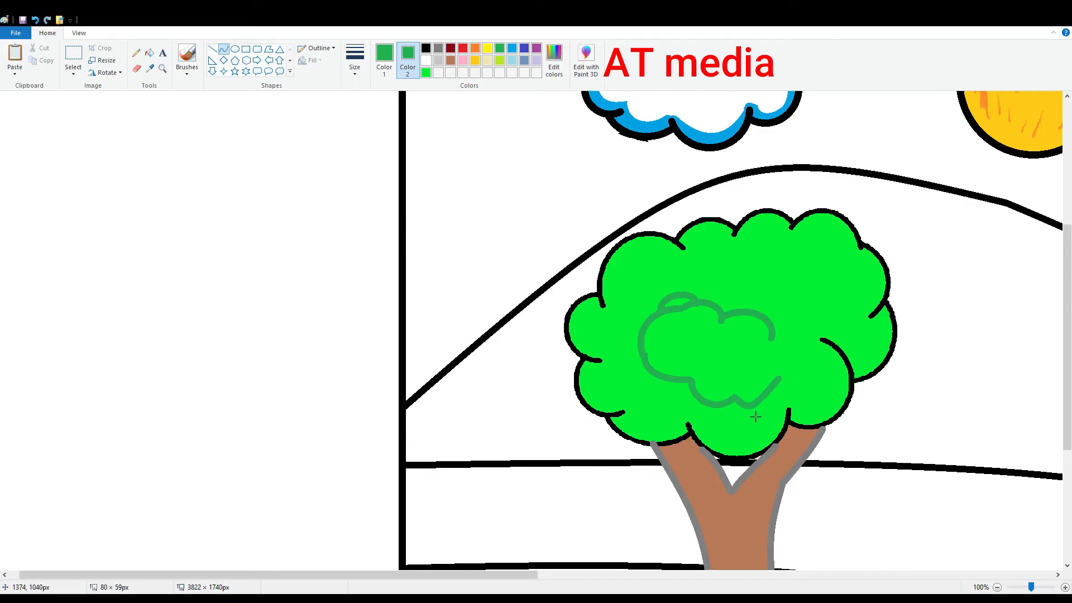
pyautogui.click(776, 400)
pyautogui.moveTo(772, 338)
pyautogui.mouseDown()
pyautogui.moveTo(778, 380)
pyautogui.moveTo(797, 357)
pyautogui.mouseUp()
pyautogui.click(149, 52)
pyautogui.click(686, 333)
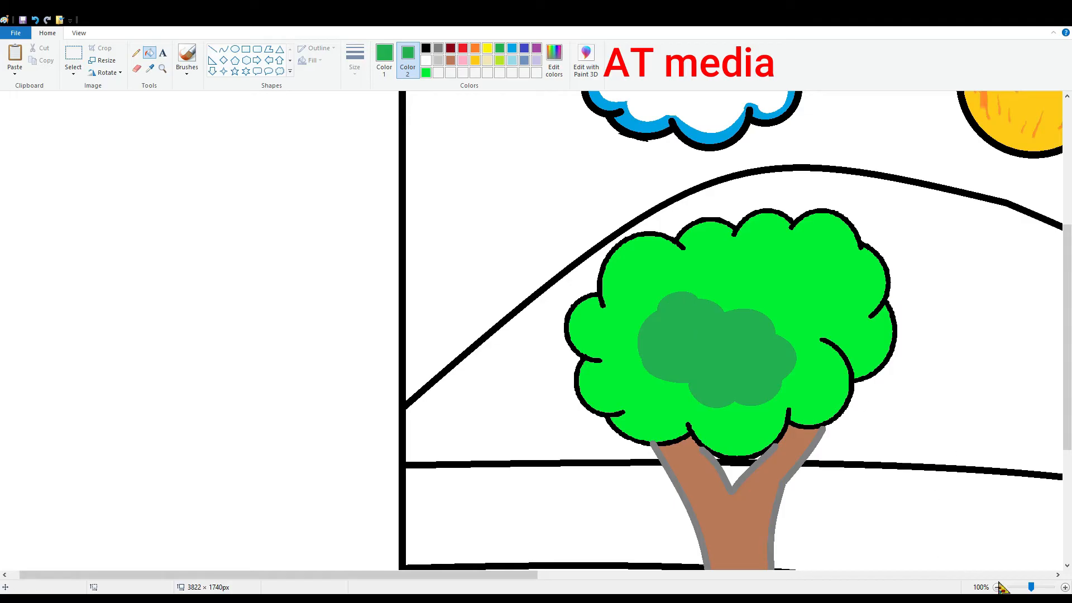
# - Add a dark green curved lobe at the shading patch's upper right and fill it with dark green
pyautogui.click(997, 586)
pyautogui.click(223, 49)
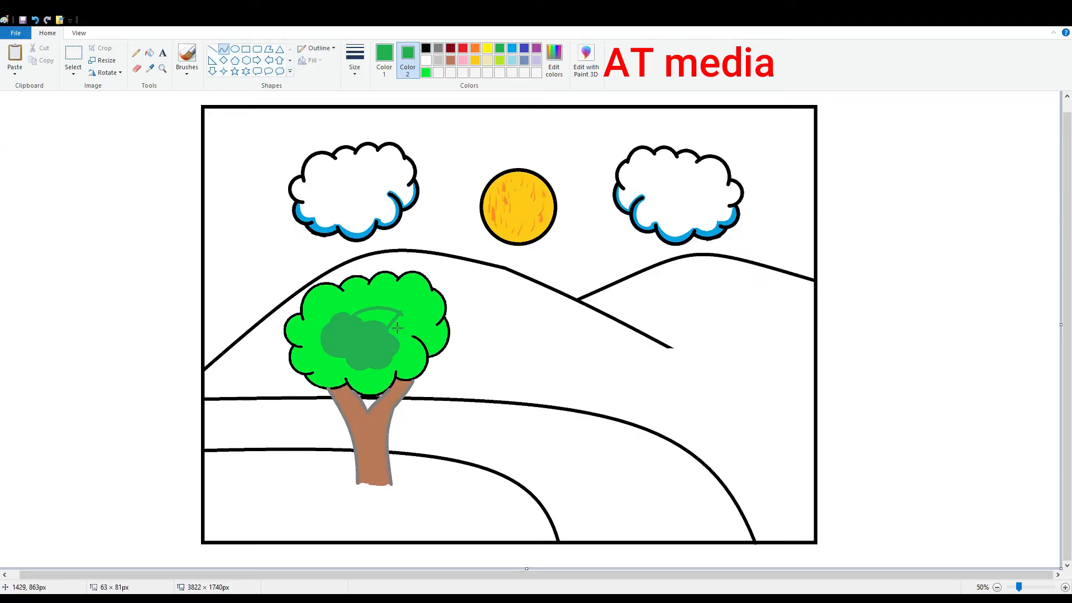
pyautogui.click(149, 52)
pyautogui.click(384, 316)
# - Undo the dark green shading patch inside the foliage
pyautogui.click(35, 21)
pyautogui.click(35, 20)
pyautogui.click(35, 20)
pyautogui.click(35, 21)
pyautogui.click(35, 20)
pyautogui.click(35, 20)
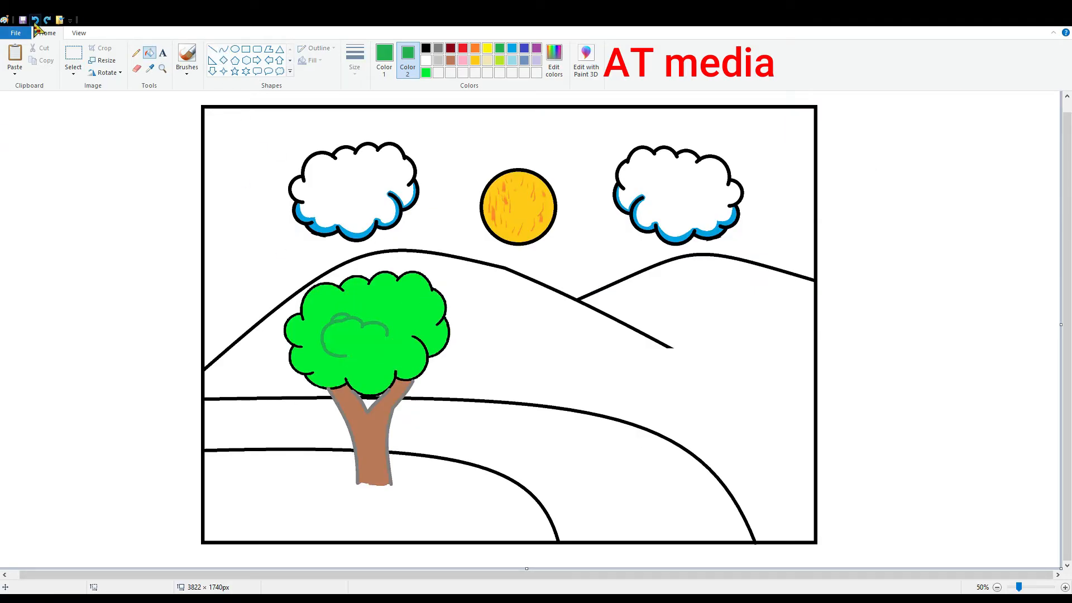
# - Fill the ground below the lower road edge with the same bright green as the foliage
pyautogui.click(426, 72)
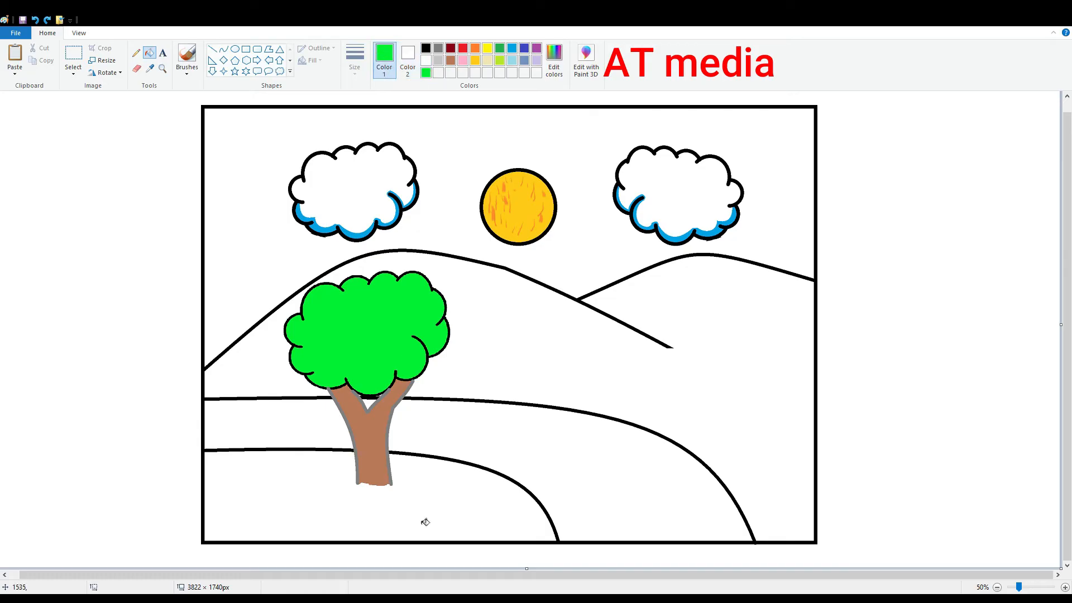
pyautogui.click(426, 522)
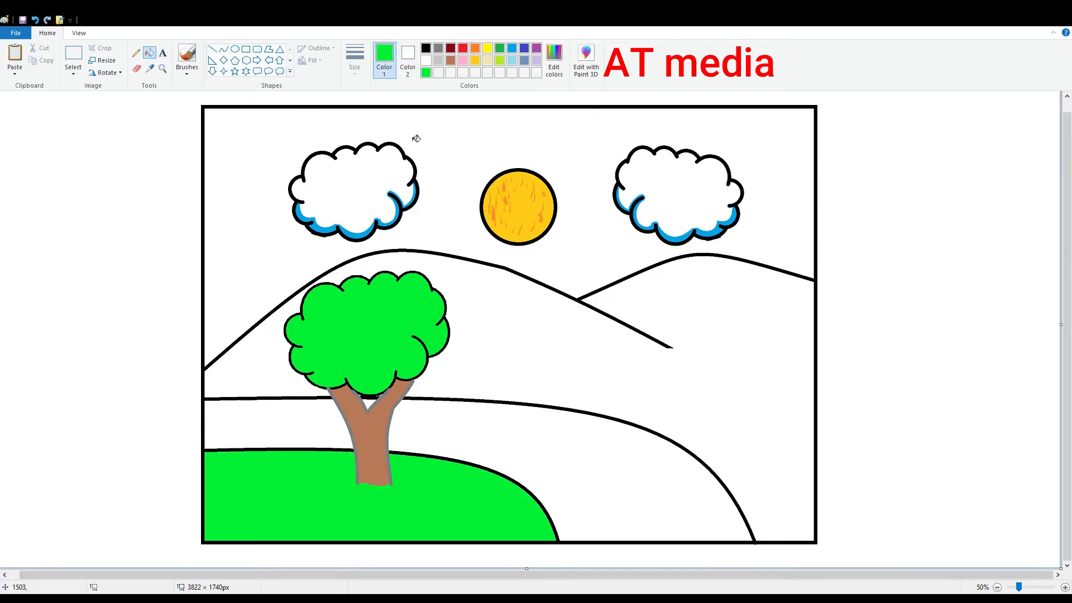
# - Draw a straight black horizontal line along the hills' base from the frame's left side to its right, leaving a gap at the tree
pyautogui.click(216, 51)
pyautogui.click(426, 48)
pyautogui.scroll(1, 330, 448)
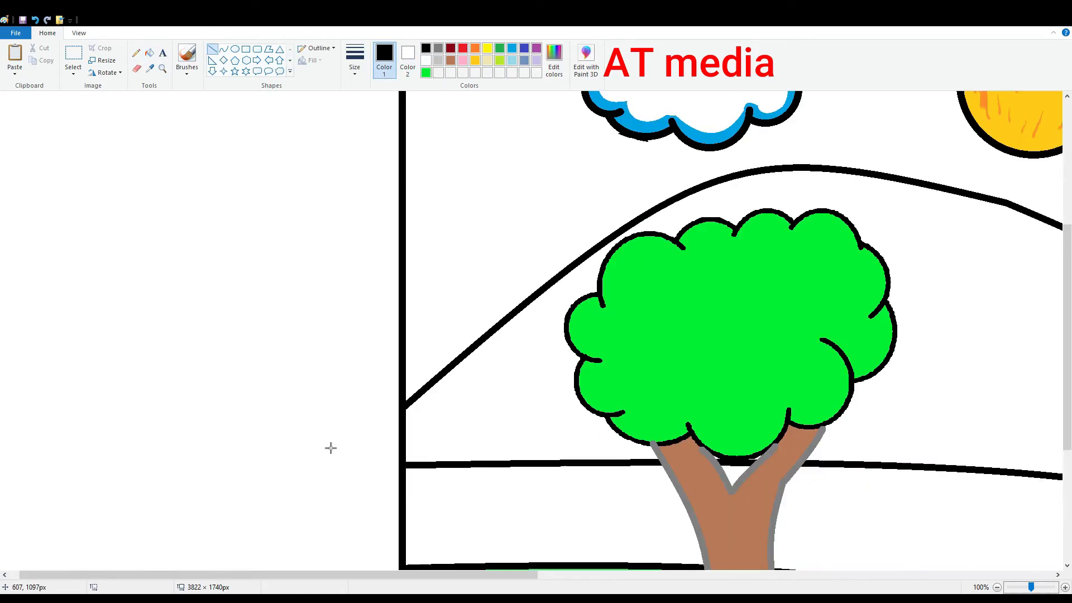
pyautogui.hscroll(5, 515, 448)
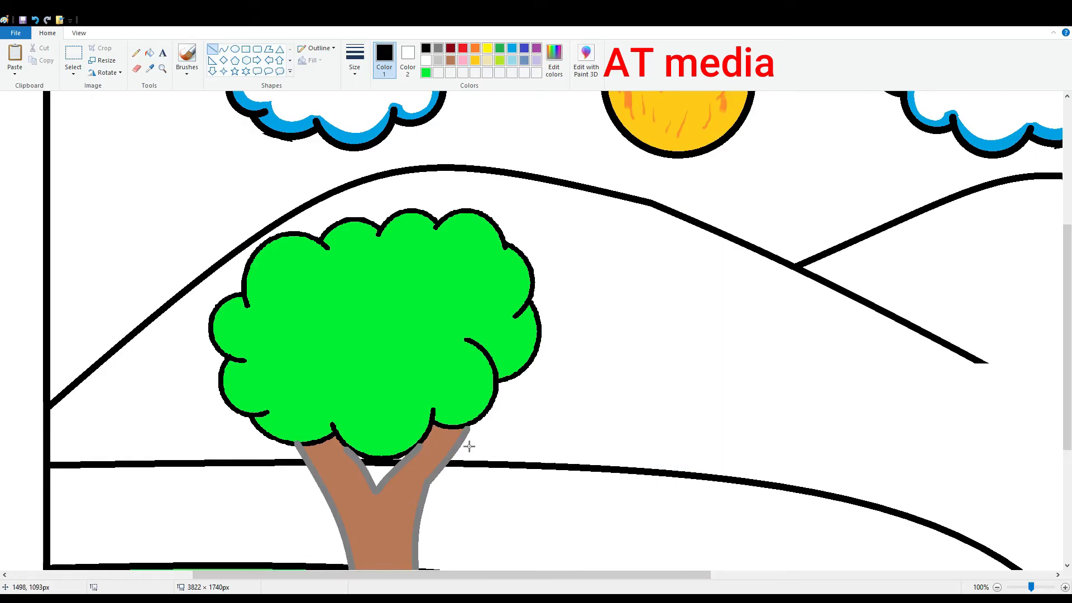
pyautogui.moveTo(51, 443)
pyautogui.mouseDown()
pyautogui.moveTo(169, 433)
pyautogui.moveTo(293, 443)
pyautogui.mouseUp()
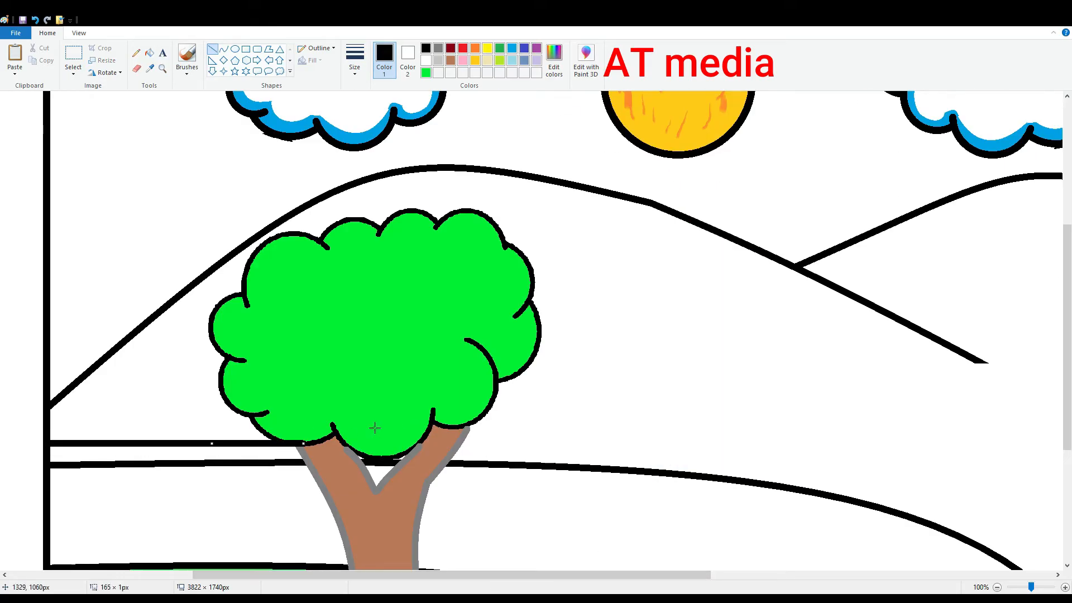
pyautogui.moveTo(463, 444); pyautogui.dragTo(559, 444)
pyautogui.hscroll(7, 57, 445)
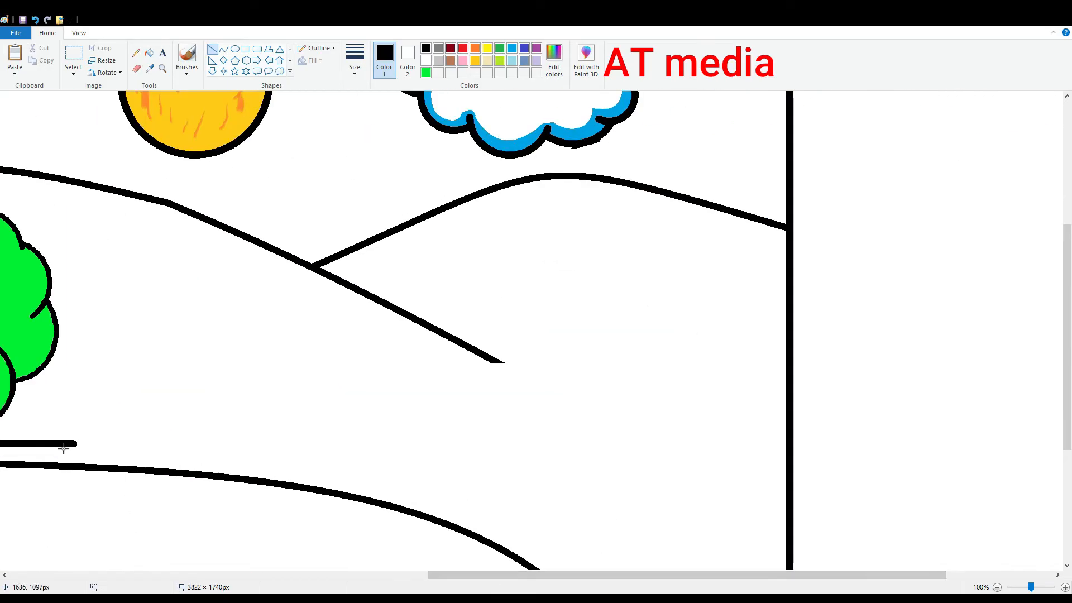
pyautogui.moveTo(57, 443)
pyautogui.mouseDown()
pyautogui.moveTo(857, 444)
pyautogui.moveTo(788, 443)
pyautogui.mouseUp()
pyautogui.press('Up')
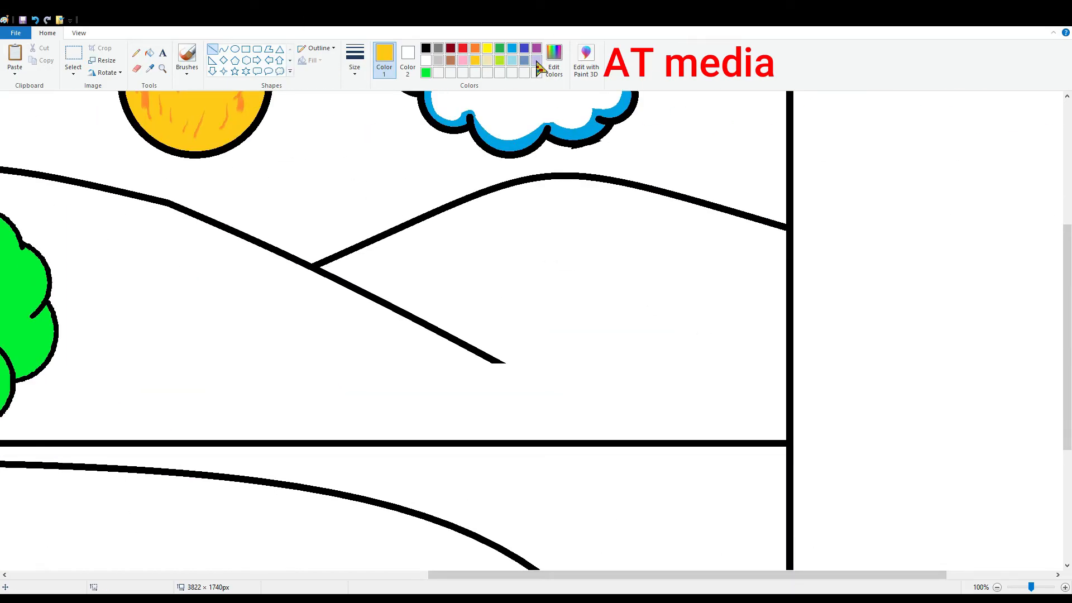
# - Fill both hills above the horizontal base line with a dark golden brown
pyautogui.click(149, 52)
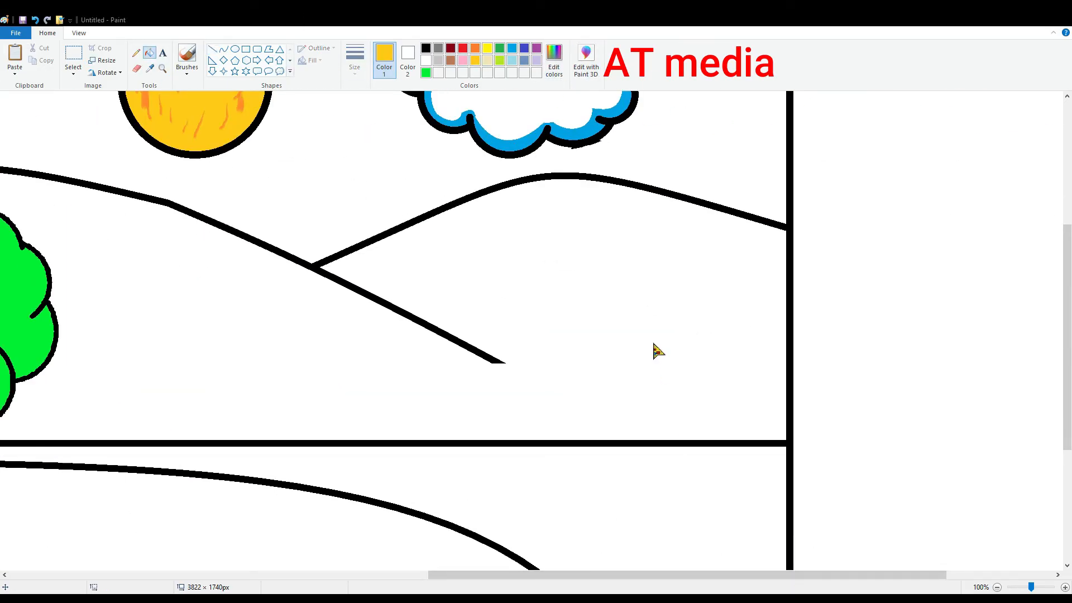
pyautogui.click(414, 265)
pyautogui.click(997, 587)
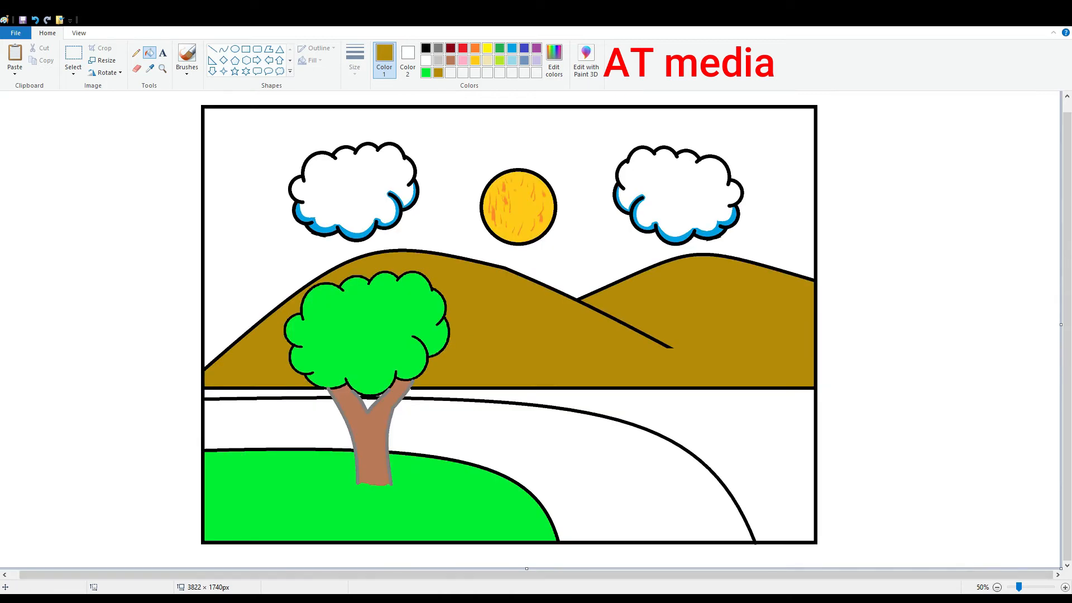
# - Fill the sky with light blue and the winding band between the ground areas, including the tree's fork, with bright river blue
pyautogui.click(512, 61)
pyautogui.click(574, 150)
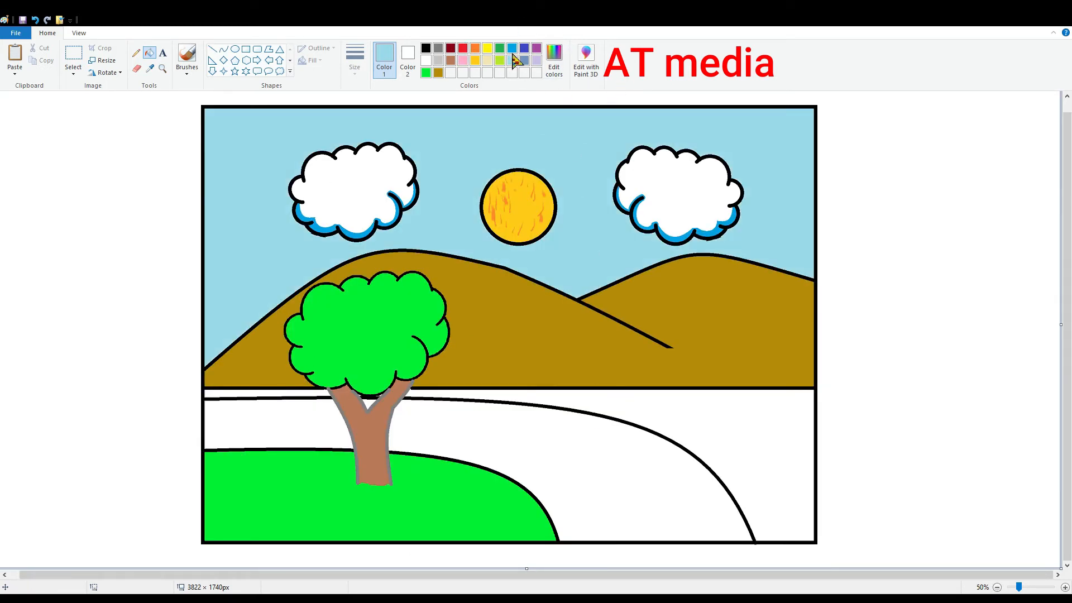
pyautogui.click(511, 48)
pyautogui.click(598, 447)
pyautogui.click(313, 424)
pyautogui.click(502, 424)
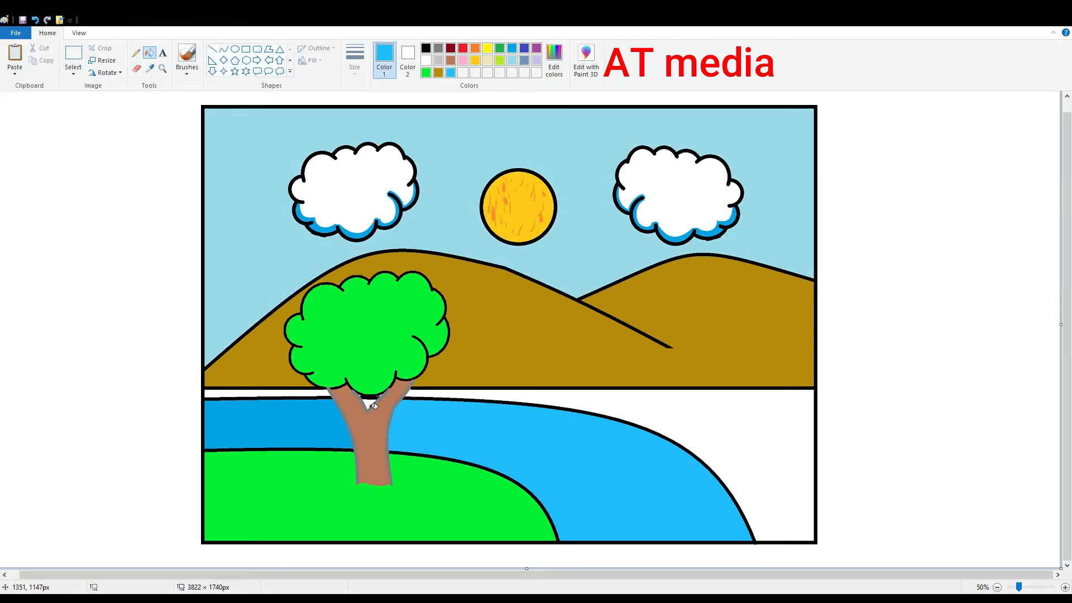
pyautogui.click(279, 424)
# - Brush short wavy ripples across the river in darker blue, with light blue highlight strokes beside them
pyautogui.click(187, 55)
pyautogui.click(512, 49)
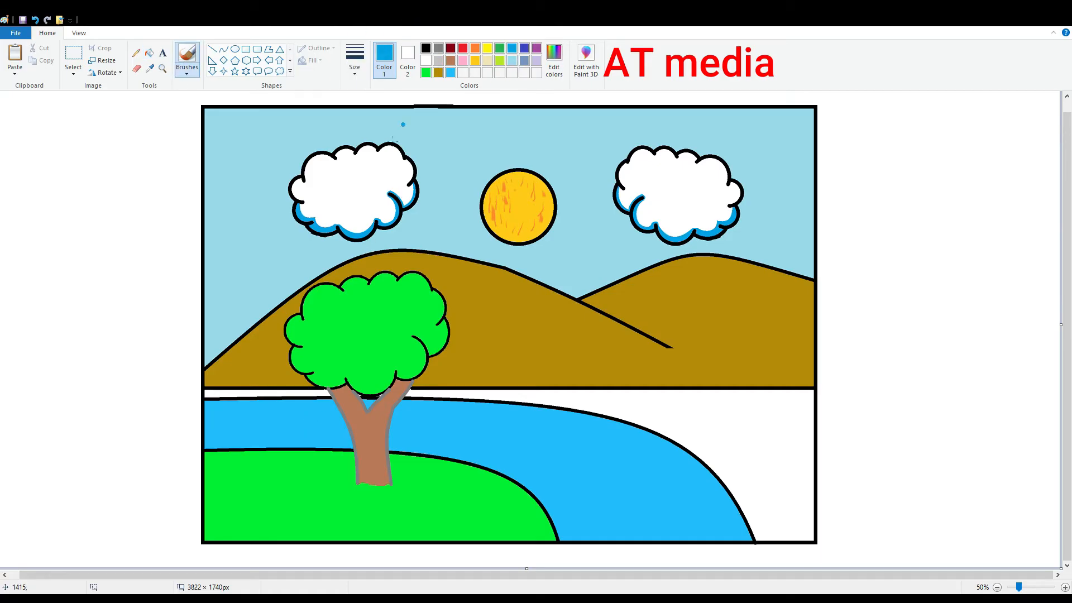
pyautogui.moveTo(212, 443)
pyautogui.mouseDown()
pyautogui.moveTo(256, 430)
pyautogui.moveTo(270, 410)
pyautogui.moveTo(251, 432)
pyautogui.moveTo(288, 414)
pyautogui.mouseUp()
pyautogui.hotkey('ctrl', 'z')
pyautogui.moveTo(246, 427); pyautogui.dragTo(289, 428)
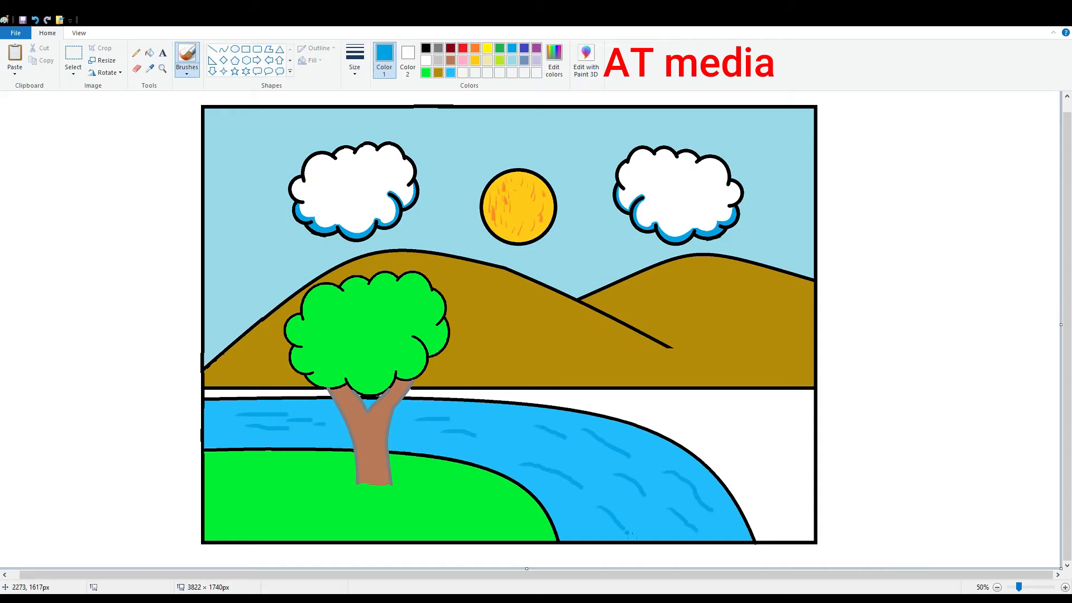
pyautogui.click(512, 60)
pyautogui.moveTo(532, 458); pyautogui.dragTo(576, 476)
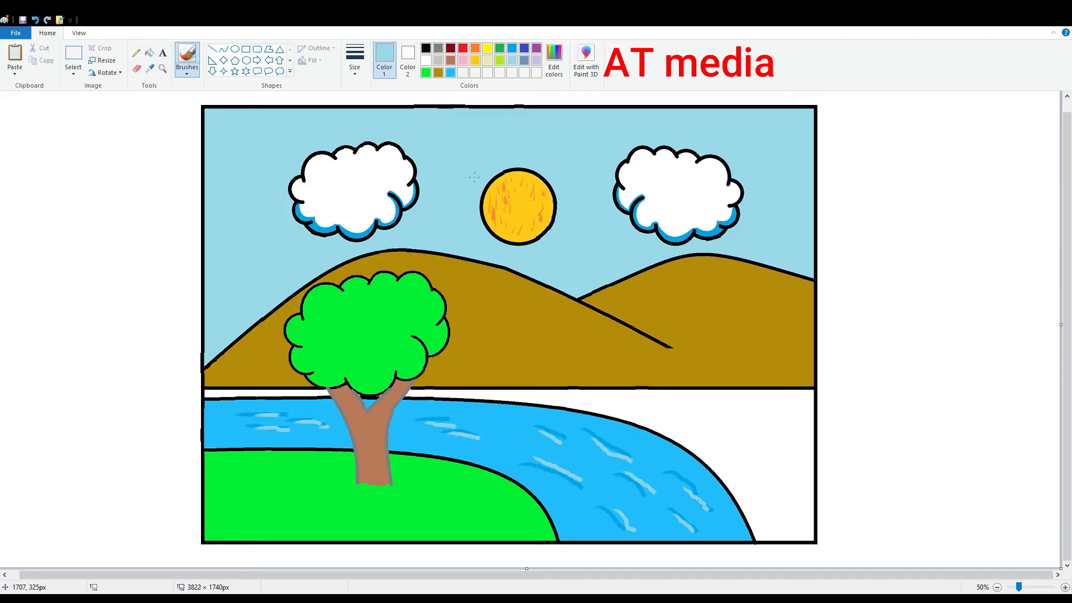
# - Brush small white foam dabs along both banks of the river
pyautogui.click(426, 60)
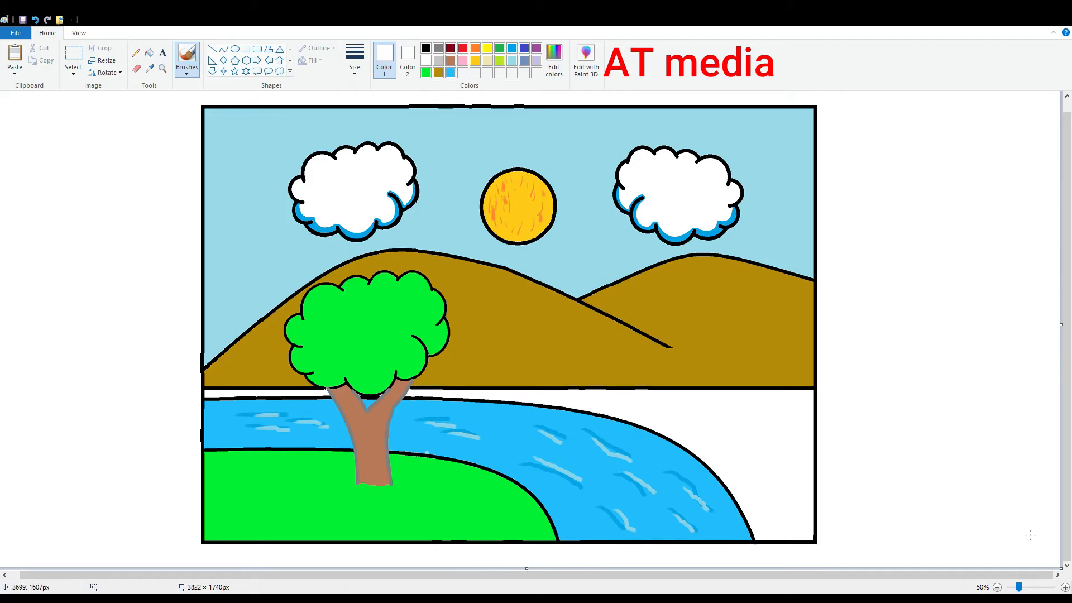
pyautogui.scroll(1, 474, 433)
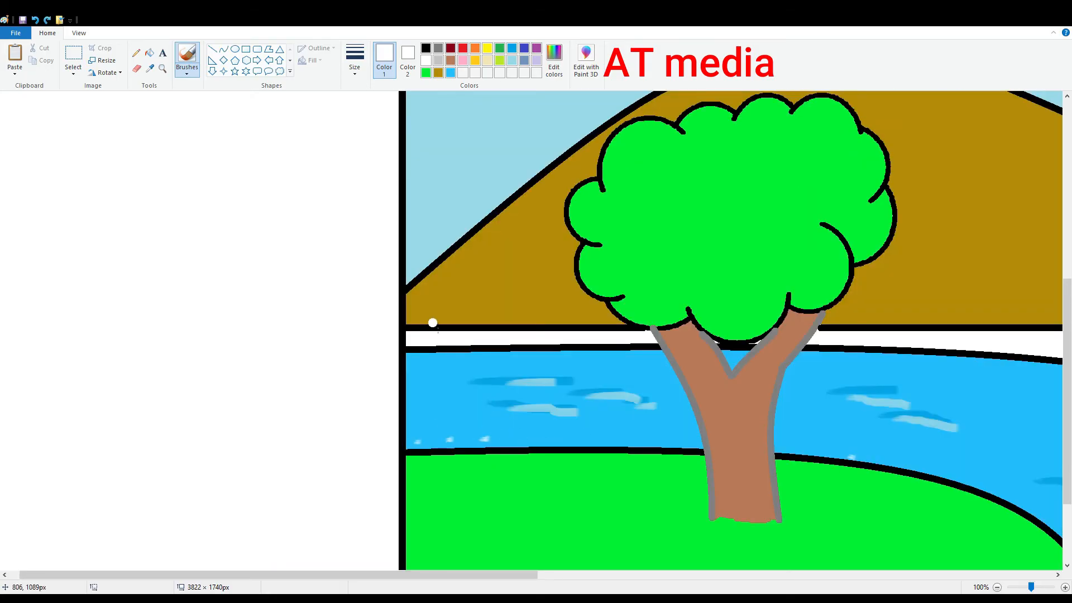
pyautogui.hscroll(5, 492, 482)
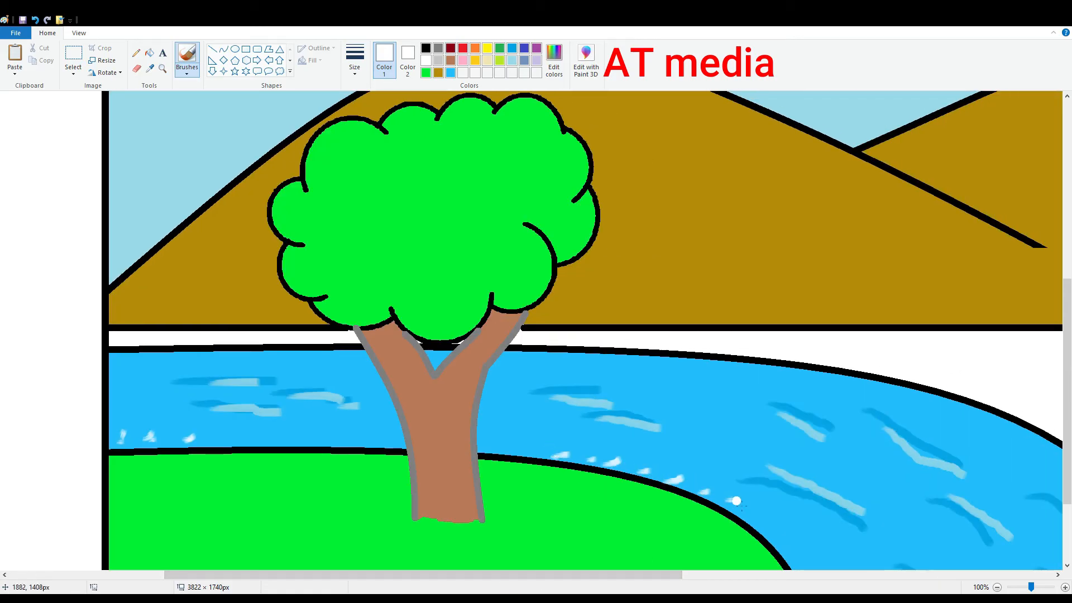
pyautogui.hscroll(3, 736, 501)
pyautogui.scroll(-2, 637, 439)
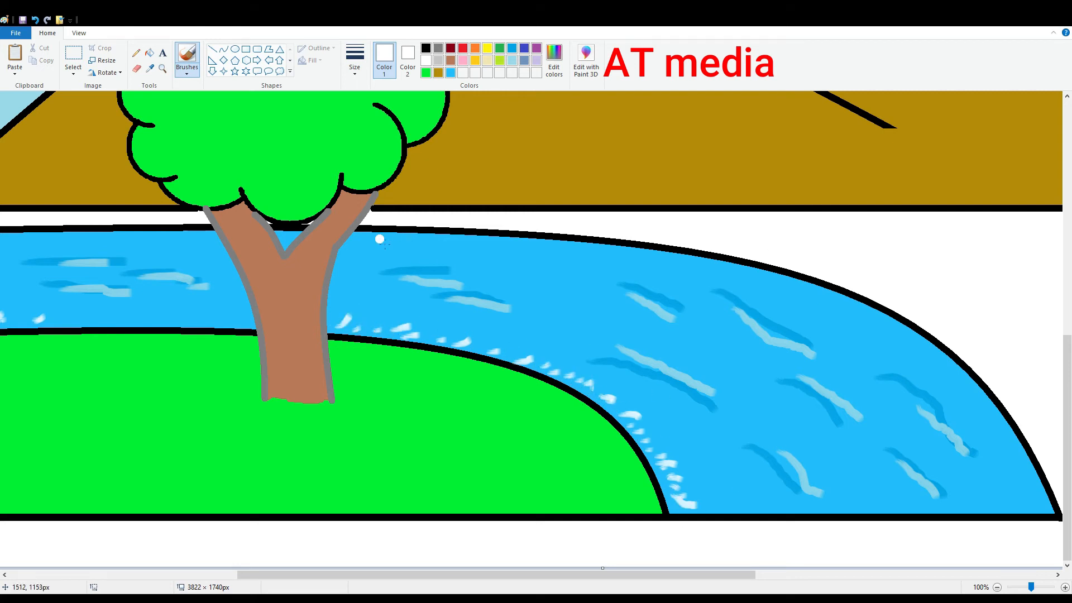
pyautogui.moveTo(380, 238); pyautogui.dragTo(406, 242)
pyautogui.moveTo(444, 241); pyautogui.dragTo(454, 243)
pyautogui.moveTo(520, 241); pyautogui.dragTo(559, 244)
pyautogui.moveTo(698, 262); pyautogui.dragTo(754, 282)
pyautogui.moveTo(829, 315); pyautogui.dragTo(854, 319)
pyautogui.moveTo(859, 326); pyautogui.dragTo(888, 335)
pyautogui.moveTo(966, 393); pyautogui.dragTo(993, 411)
pyautogui.click(997, 587)
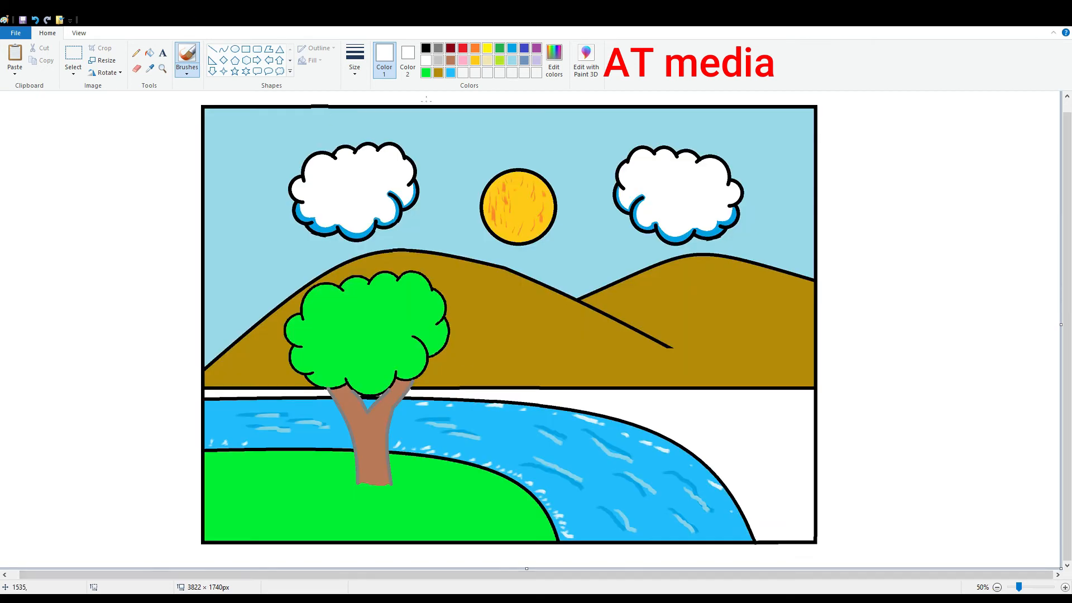
# - Fill the ground beyond the river, right of the tree, with the foliage's bright green
pyautogui.click(426, 72)
pyautogui.click(149, 53)
pyautogui.click(715, 451)
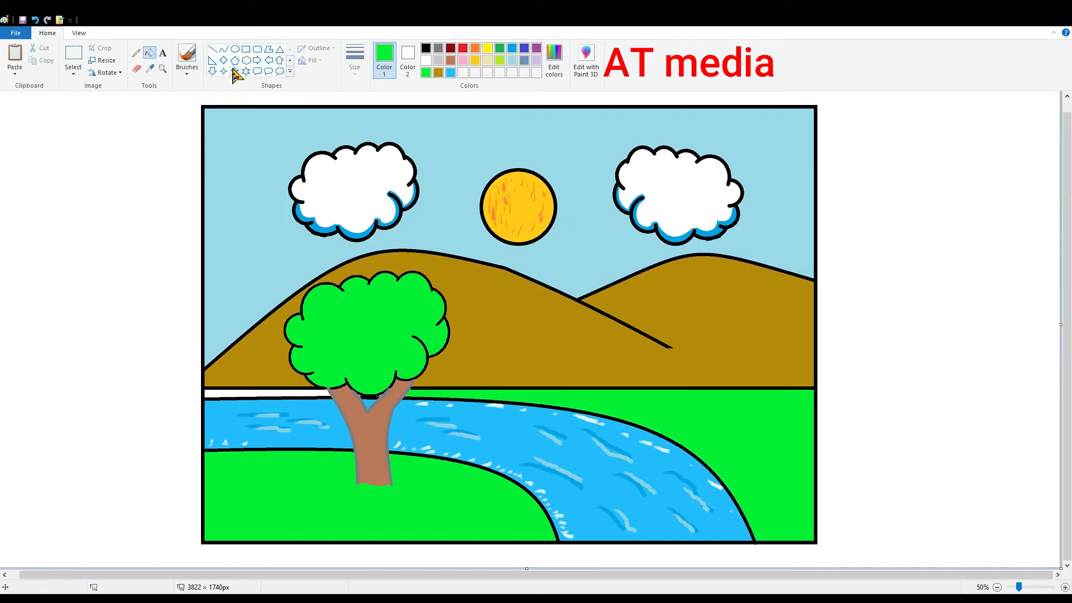
# - Draw five overlapping black-outlined circles with white fill as an arched bush shape in the blank area left of the frame
pyautogui.click(235, 48)
pyautogui.click(426, 48)
pyautogui.moveTo(45, 307)
pyautogui.mouseDown()
pyautogui.moveTo(86, 335)
pyautogui.moveTo(83, 346)
pyautogui.mouseUp()
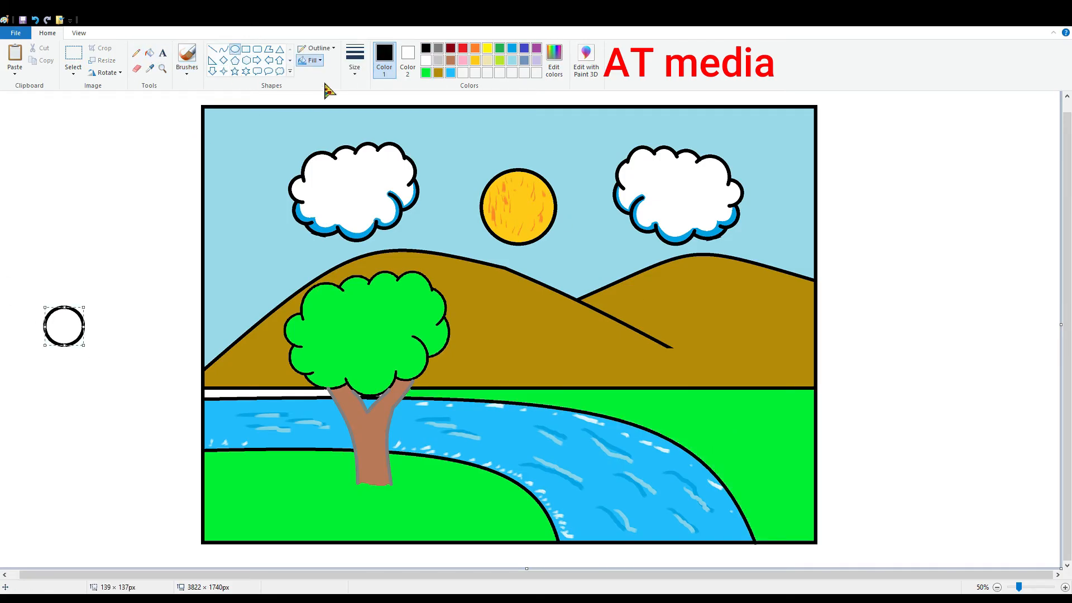
pyautogui.click(102, 281)
pyautogui.moveTo(65, 300); pyautogui.dragTo(111, 347)
pyautogui.moveTo(99, 338)
pyautogui.mouseDown()
pyautogui.moveTo(108, 326)
pyautogui.moveTo(144, 337)
pyautogui.mouseUp()
pyautogui.click(58, 334)
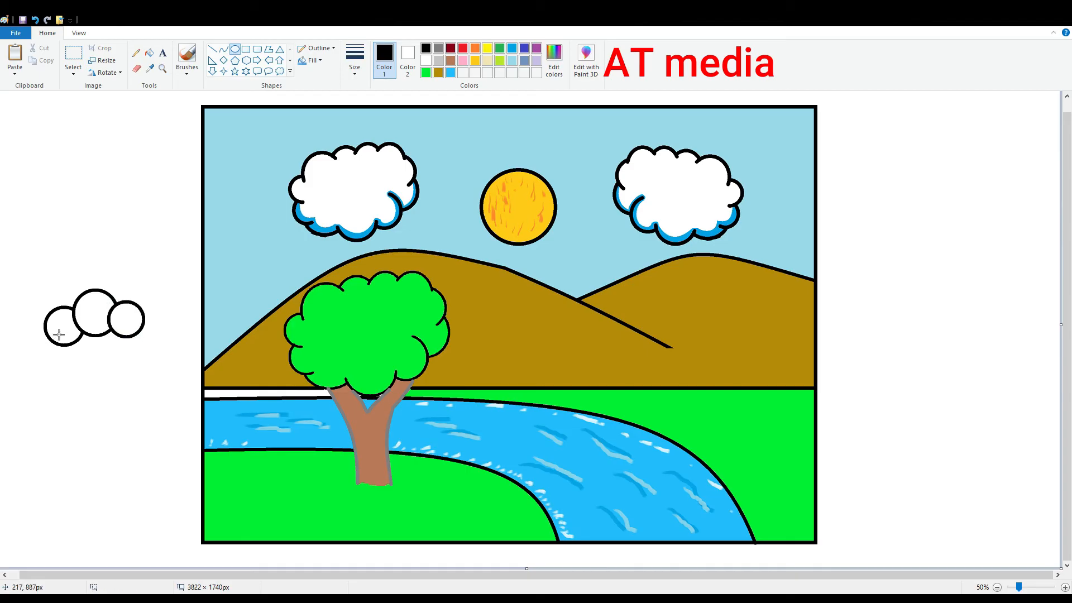
pyautogui.moveTo(35, 332)
pyautogui.mouseDown()
pyautogui.moveTo(111, 378)
pyautogui.moveTo(69, 367)
pyautogui.mouseUp()
pyautogui.moveTo(124, 312); pyautogui.dragTo(173, 357)
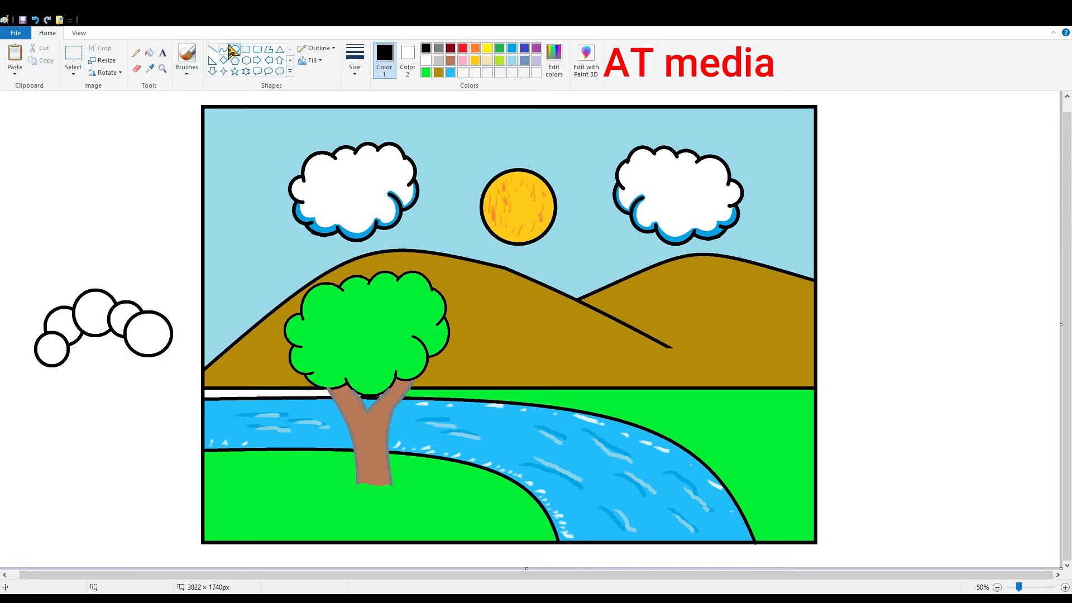
# - Cover the lower part of the bush circles with a white-outlined, white-filled rectangle to cut them off straight
pyautogui.click(246, 48)
pyautogui.moveTo(21, 343); pyautogui.dragTo(190, 395)
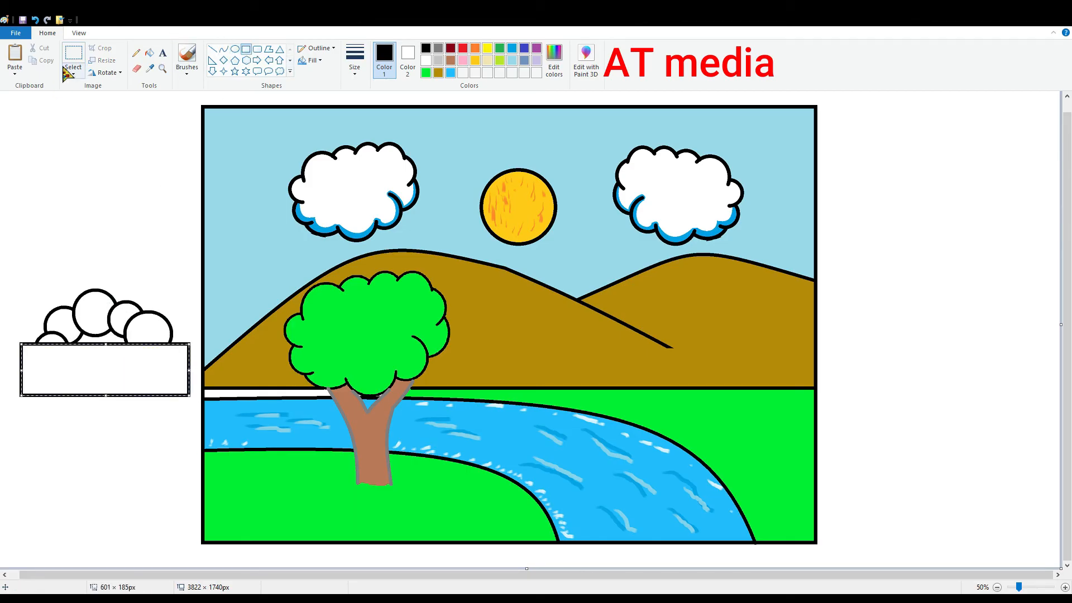
pyautogui.click(426, 60)
# - Close the bush's underside with black curves at both lower corners and a straight black base line between them
pyautogui.scroll(1, 155, 423)
pyautogui.click(213, 49)
pyautogui.click(223, 49)
pyautogui.moveTo(74, 356); pyautogui.dragTo(105, 378)
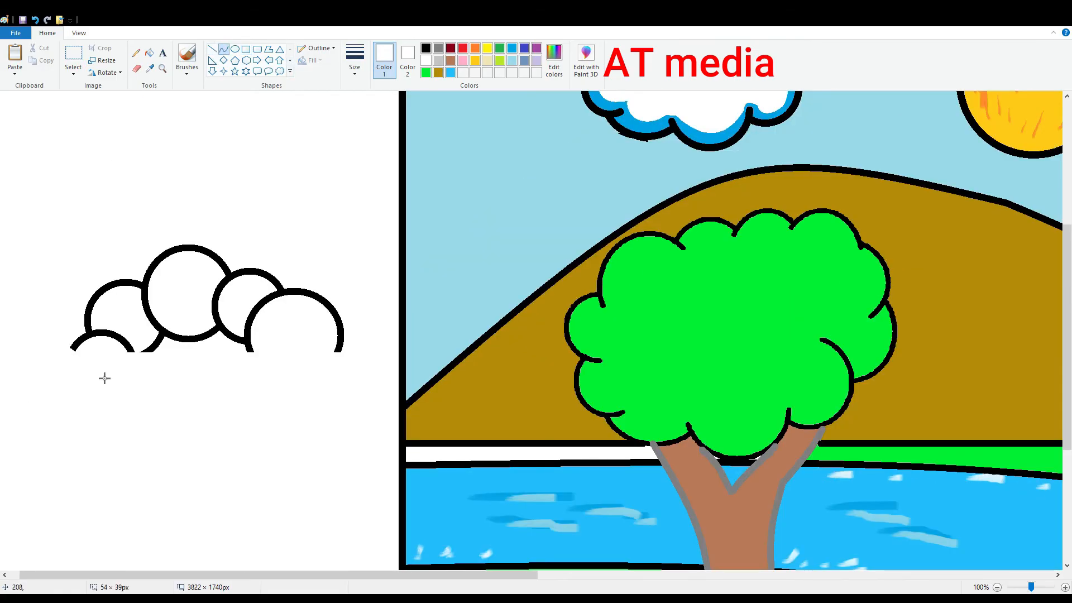
pyautogui.click(426, 48)
pyautogui.click(67, 356)
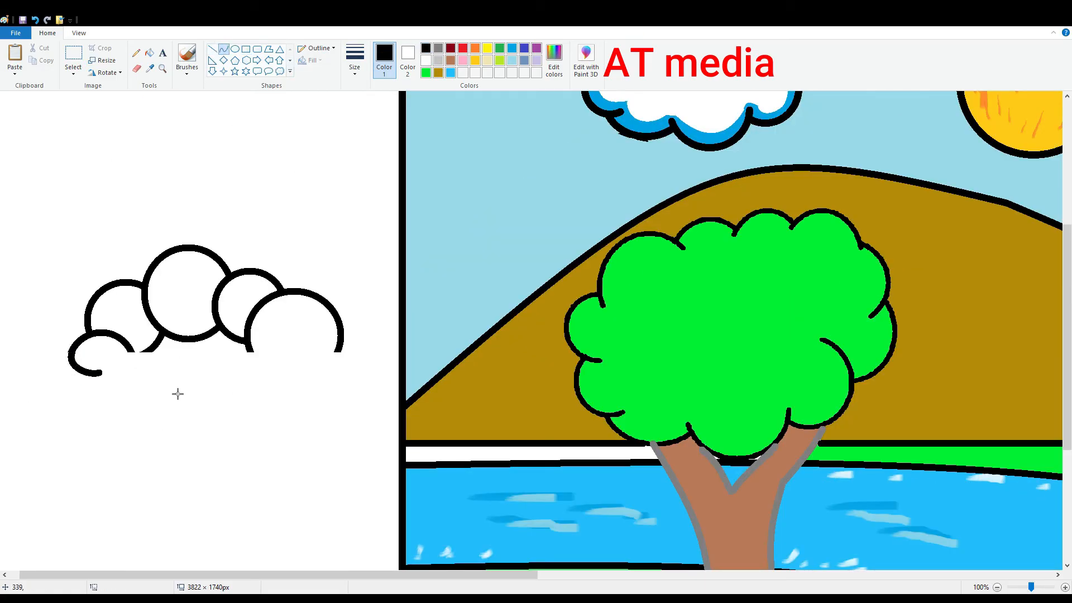
pyautogui.moveTo(340, 350)
pyautogui.mouseDown()
pyautogui.moveTo(317, 374)
pyautogui.moveTo(337, 365)
pyautogui.mouseUp()
pyautogui.click(213, 50)
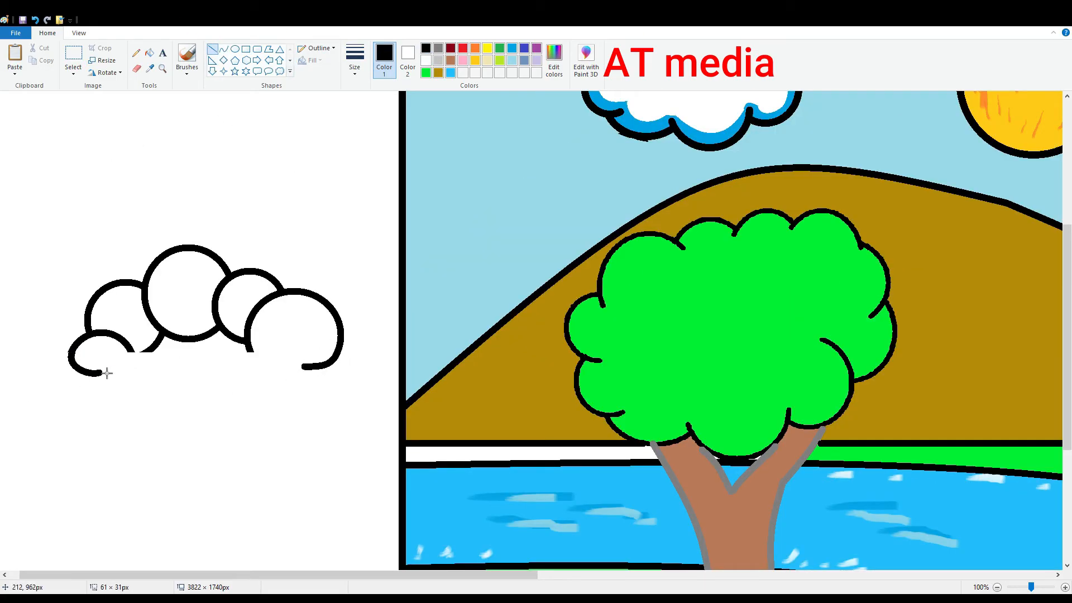
pyautogui.moveTo(101, 373); pyautogui.dragTo(320, 371)
# - Fill the whole bush shape, outlines included, with the foliage's bright green
pyautogui.click(149, 52)
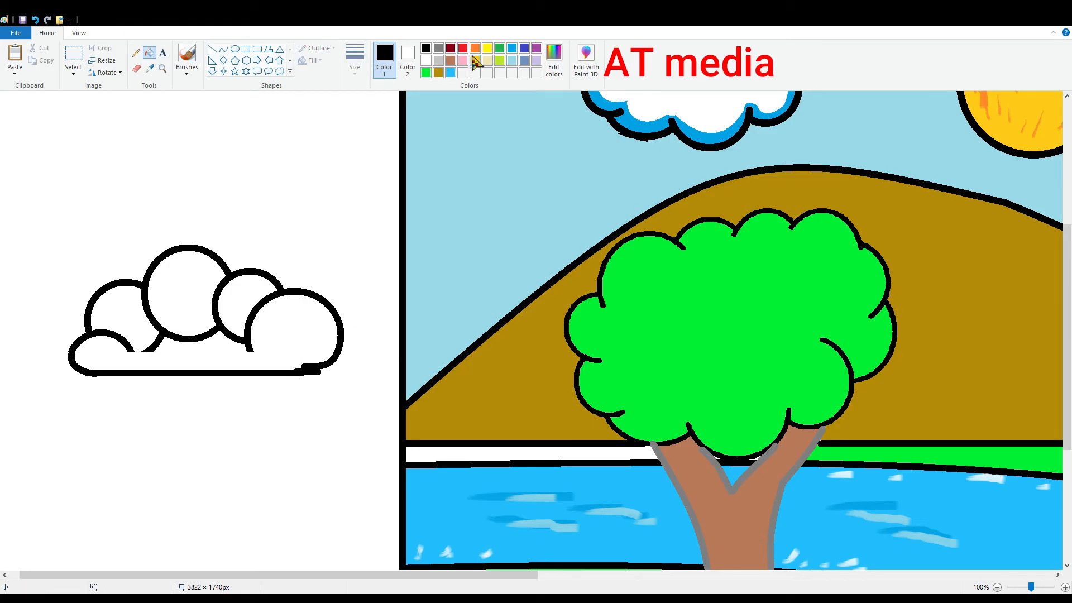
pyautogui.click(500, 48)
pyautogui.click(341, 342)
pyautogui.click(500, 60)
pyautogui.click(426, 73)
pyautogui.click(261, 345)
pyautogui.click(249, 328)
pyautogui.click(240, 315)
pyautogui.click(186, 317)
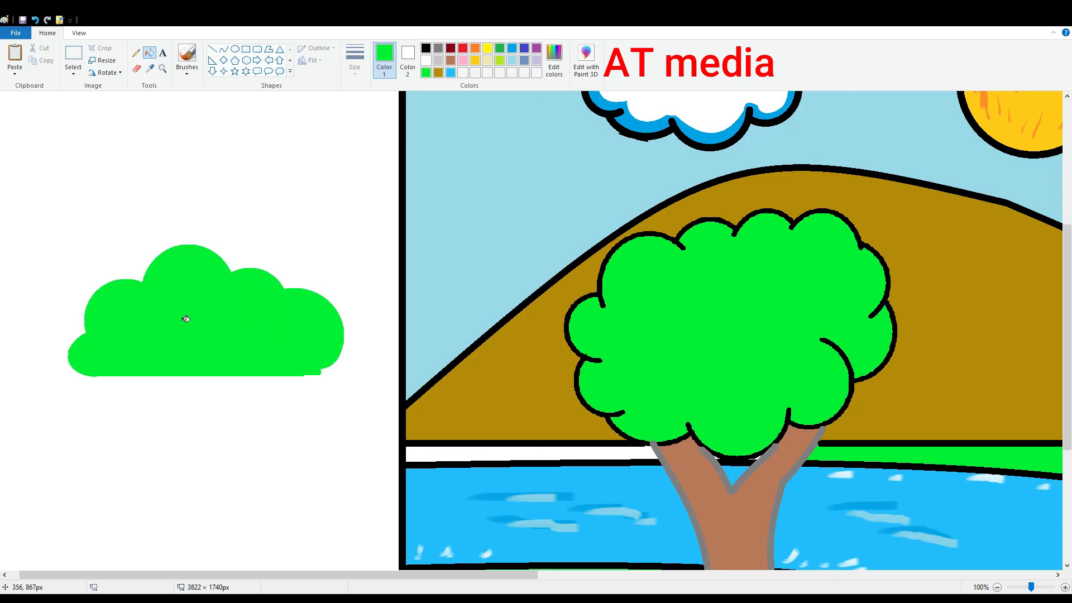
# - Copy the green bush, place the duplicate above the original, and fill it with dark green
pyautogui.click(997, 588)
pyautogui.click(77, 54)
pyautogui.moveTo(14, 270); pyautogui.dragTo(178, 377)
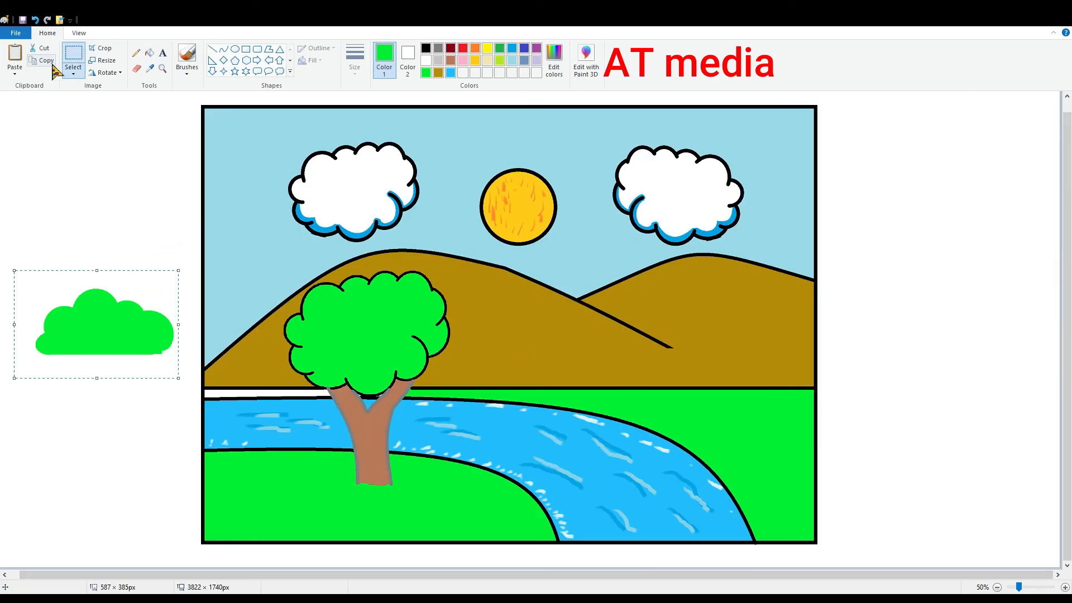
pyautogui.click(48, 61)
pyautogui.click(15, 53)
pyautogui.moveTo(84, 146); pyautogui.dragTo(116, 175)
pyautogui.click(369, 124)
pyautogui.click(150, 52)
pyautogui.click(500, 48)
pyautogui.click(123, 179)
# - Move the dark green bush onto the bright green one and shrink it so a bright green rim surrounds it
pyautogui.click(73, 54)
pyautogui.moveTo(32, 120); pyautogui.dragTo(195, 239)
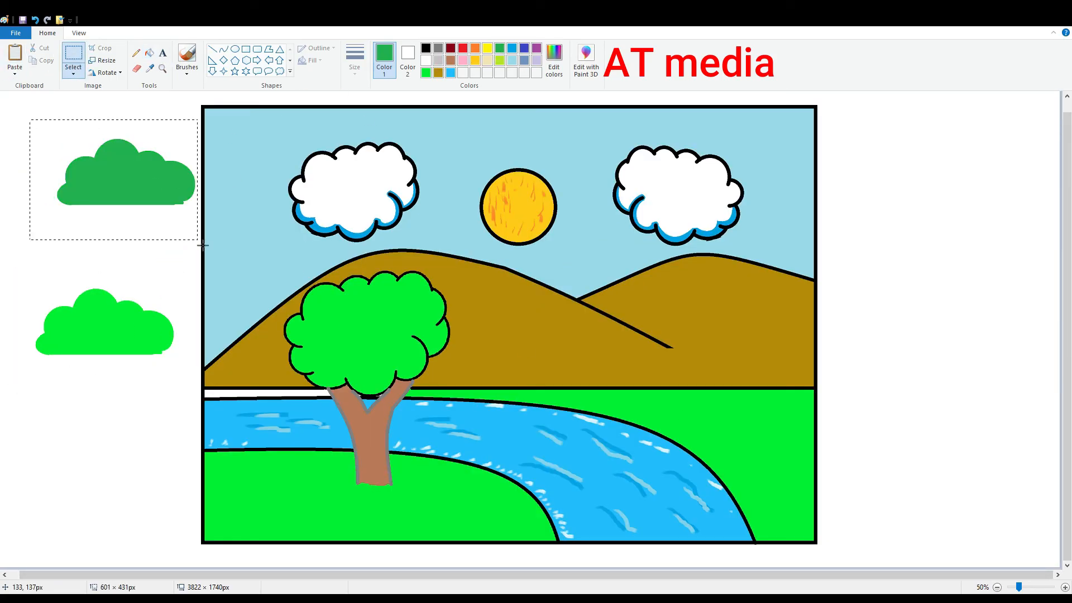
pyautogui.moveTo(169, 206); pyautogui.dragTo(171, 333)
pyautogui.moveTo(13, 330); pyautogui.dragTo(28, 329)
pyautogui.moveTo(96, 388); pyautogui.dragTo(96, 375)
pyautogui.moveTo(126, 326); pyautogui.dragTo(124, 333)
pyautogui.moveTo(166, 379); pyautogui.dragTo(150, 373)
pyautogui.moveTo(126, 352); pyautogui.dragTo(132, 357)
pyautogui.moveTo(157, 331)
pyautogui.mouseDown()
pyautogui.moveTo(170, 332)
pyautogui.moveTo(137, 338)
pyautogui.mouseUp()
pyautogui.click(246, 200)
# - Paste another copy of the bush, fill it with lime, and place it above the two-tone bush
pyautogui.click(20, 50)
pyautogui.click(500, 61)
pyautogui.click(149, 52)
pyautogui.click(92, 148)
pyautogui.click(73, 54)
pyautogui.moveTo(5, 99); pyautogui.dragTo(123, 264)
pyautogui.moveTo(148, 249); pyautogui.dragTo(159, 223)
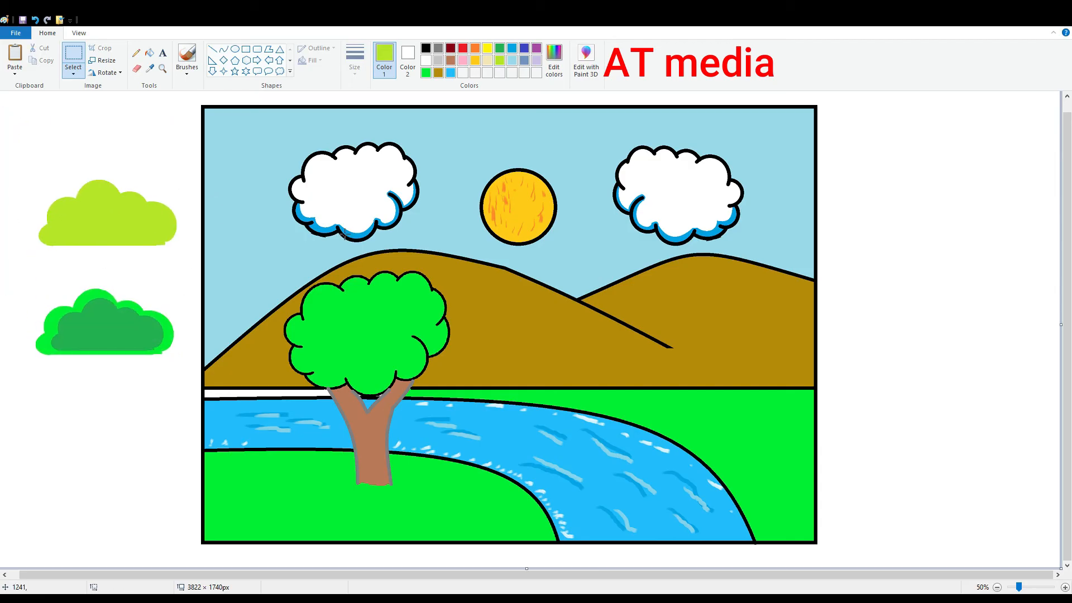
# - Place the two-tone bush on the lime bush and shrink it so a lime rim surrounds it
pyautogui.moveTo(13, 278); pyautogui.dragTo(187, 379)
pyautogui.moveTo(154, 339); pyautogui.dragTo(159, 230)
pyautogui.moveTo(192, 169); pyautogui.dragTo(182, 191)
pyautogui.click(523, 391)
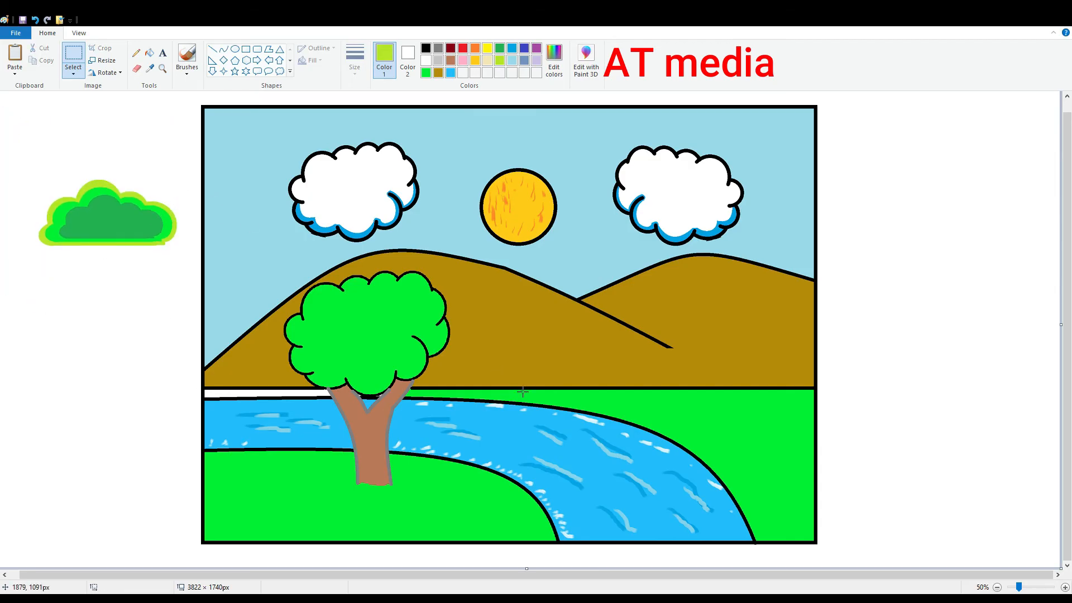
# - Undo the placement of the two-tone bush on the lime bush
pyautogui.moveTo(192, 274); pyautogui.dragTo(5, 156)
pyautogui.moveTo(103, 220); pyautogui.dragTo(99, 300)
pyautogui.click(35, 20)
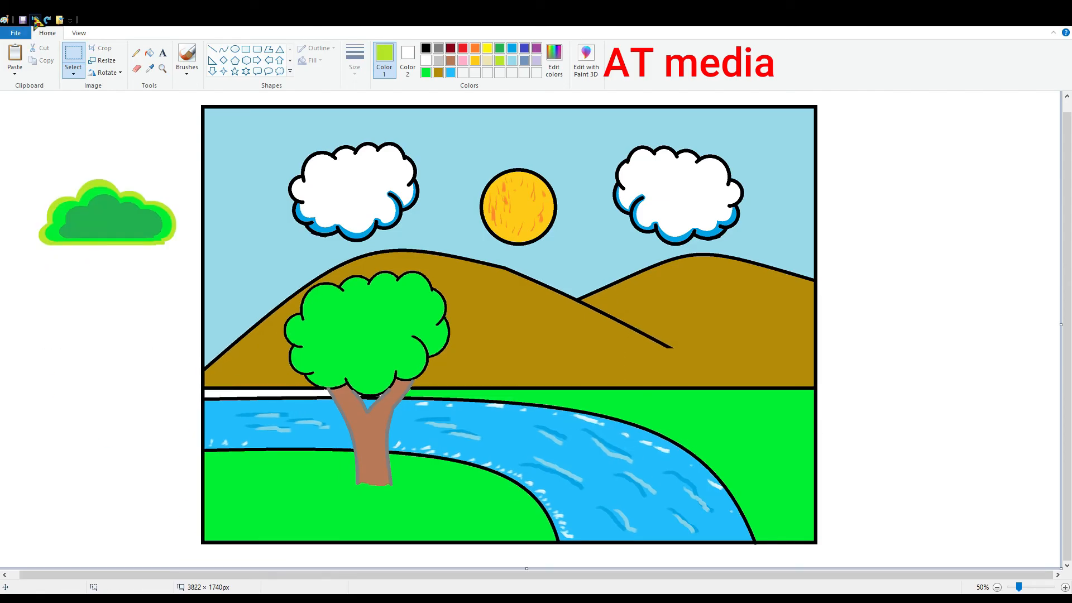
pyautogui.click(35, 20)
# - Recolour the two-tone bush's outer rim a deeper green and place the bush on the ground left of the tree trunk
pyautogui.moveTo(18, 278); pyautogui.dragTo(177, 385)
pyautogui.moveTo(152, 350); pyautogui.dragTo(1, 282)
pyautogui.click(491, 359)
pyautogui.click(149, 52)
pyautogui.click(67, 325)
pyautogui.click(73, 54)
pyautogui.moveTo(92, 349); pyautogui.dragTo(285, 489)
# - Paste a second two-tone bush, shrink it, and place it on the right riverbank near the frame's edge
pyautogui.click(15, 54)
pyautogui.moveTo(90, 201); pyautogui.dragTo(758, 457)
pyautogui.moveTo(834, 347); pyautogui.dragTo(805, 364)
pyautogui.moveTo(781, 428); pyautogui.dragTo(795, 433)
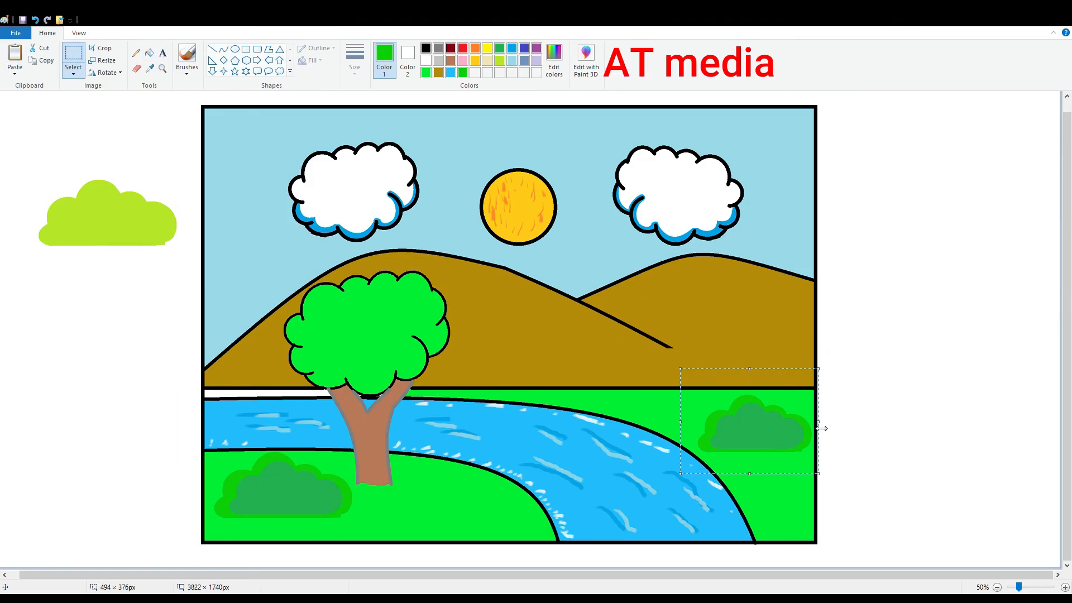
pyautogui.moveTo(818, 474); pyautogui.dragTo(796, 489)
pyautogui.click(885, 416)
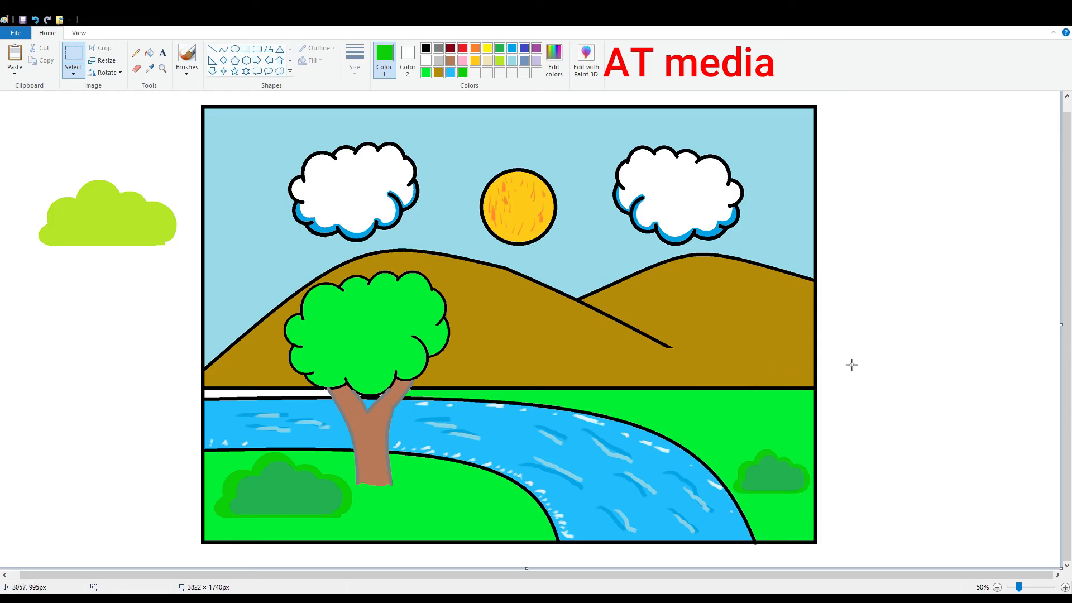
# - Draw a round hut in black curves right of the frame, with curved walls and a pointed overhanging roof
pyautogui.click(224, 49)
pyautogui.click(425, 48)
pyautogui.moveTo(846, 300)
pyautogui.mouseDown()
pyautogui.moveTo(952, 303)
pyautogui.moveTo(885, 316)
pyautogui.moveTo(940, 322)
pyautogui.moveTo(899, 313)
pyautogui.moveTo(852, 354)
pyautogui.moveTo(854, 320)
pyautogui.mouseUp()
pyautogui.click(914, 431)
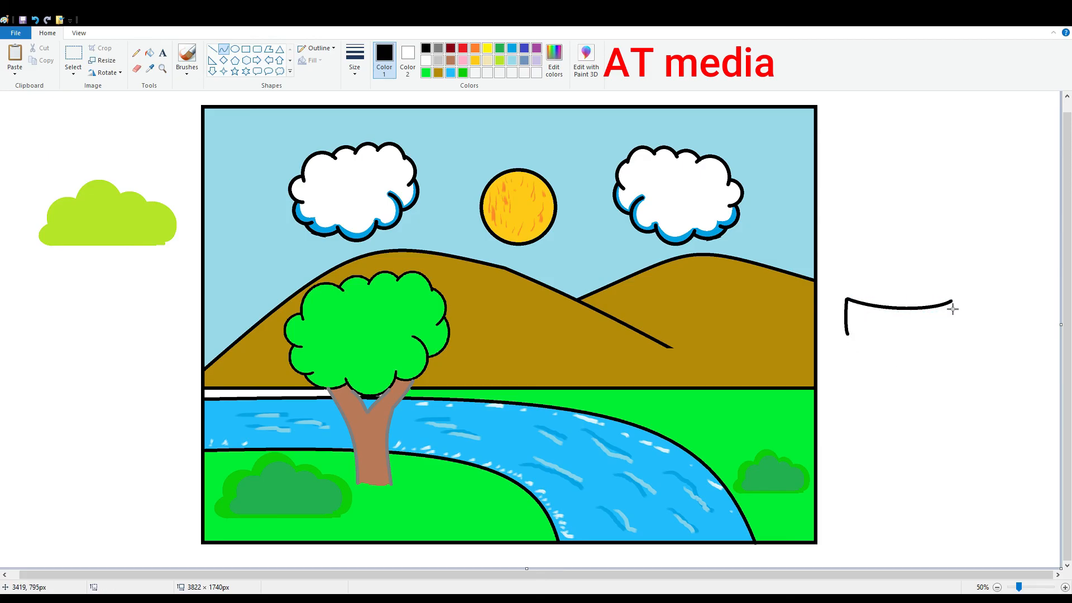
pyautogui.moveTo(955, 316); pyautogui.dragTo(957, 322)
pyautogui.moveTo(852, 336)
pyautogui.mouseDown()
pyautogui.moveTo(951, 335)
pyautogui.moveTo(917, 349)
pyautogui.moveTo(848, 336)
pyautogui.moveTo(919, 272)
pyautogui.moveTo(862, 286)
pyautogui.moveTo(845, 300)
pyautogui.moveTo(947, 293)
pyautogui.moveTo(918, 249)
pyautogui.mouseUp()
pyautogui.click(975, 286)
pyautogui.click(882, 282)
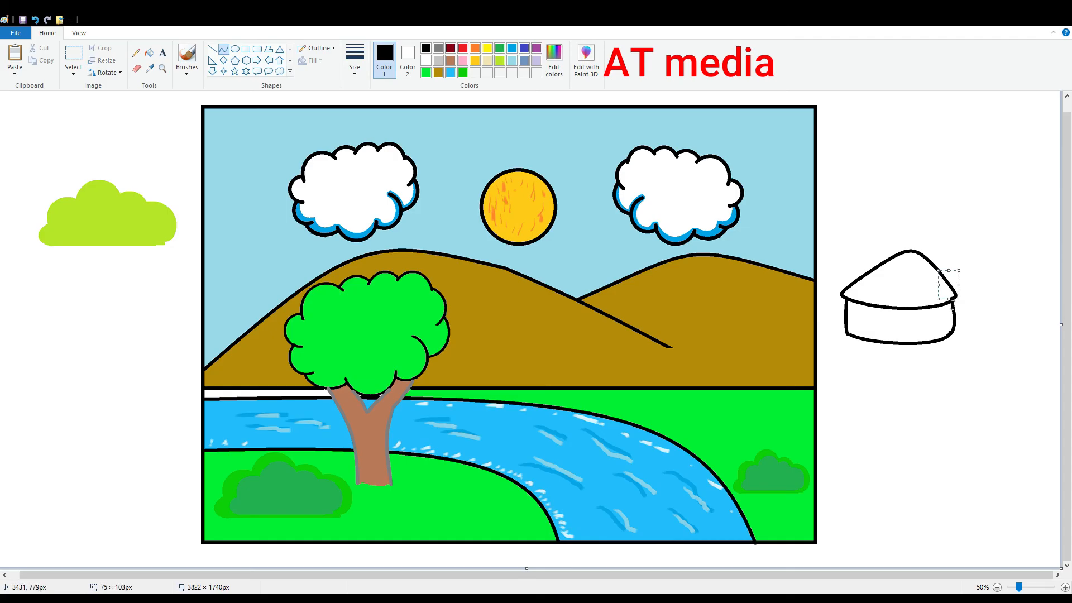
# - Draw an unfilled upright black oval across the hut's lower wall line as the door, right at the wall's middle
pyautogui.click(234, 50)
pyautogui.moveTo(888, 322); pyautogui.dragTo(935, 381)
pyautogui.moveTo(923, 365); pyautogui.dragTo(915, 345)
pyautogui.click(315, 60)
pyautogui.click(322, 71)
pyautogui.moveTo(877, 345); pyautogui.dragTo(889, 354)
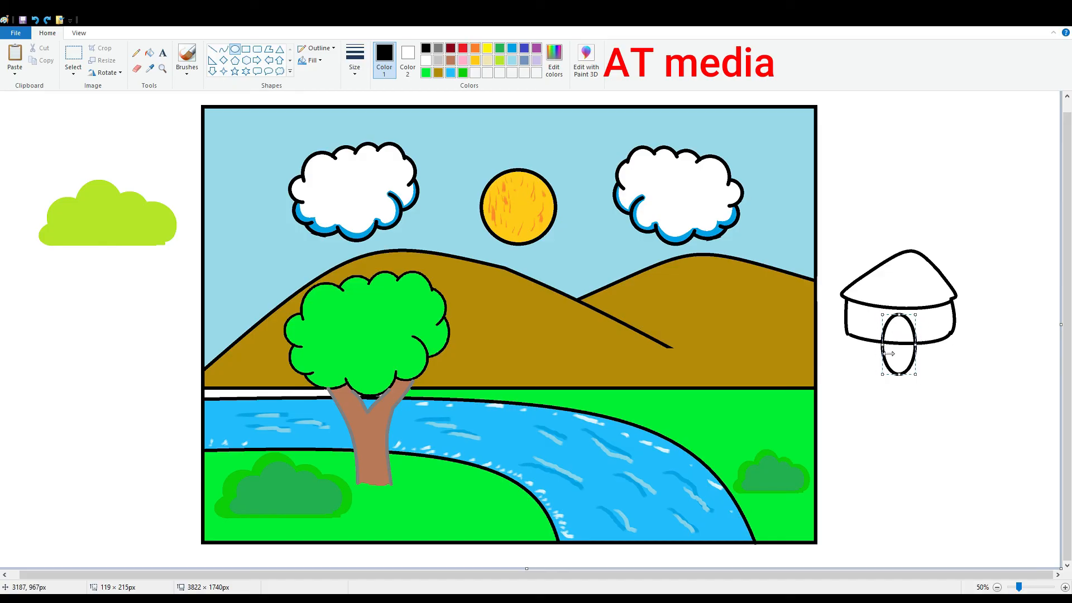
pyautogui.click(997, 312)
# - Remove the part of the door oval below the hut's base line by erasing its joints and filling it white
pyautogui.click(136, 69)
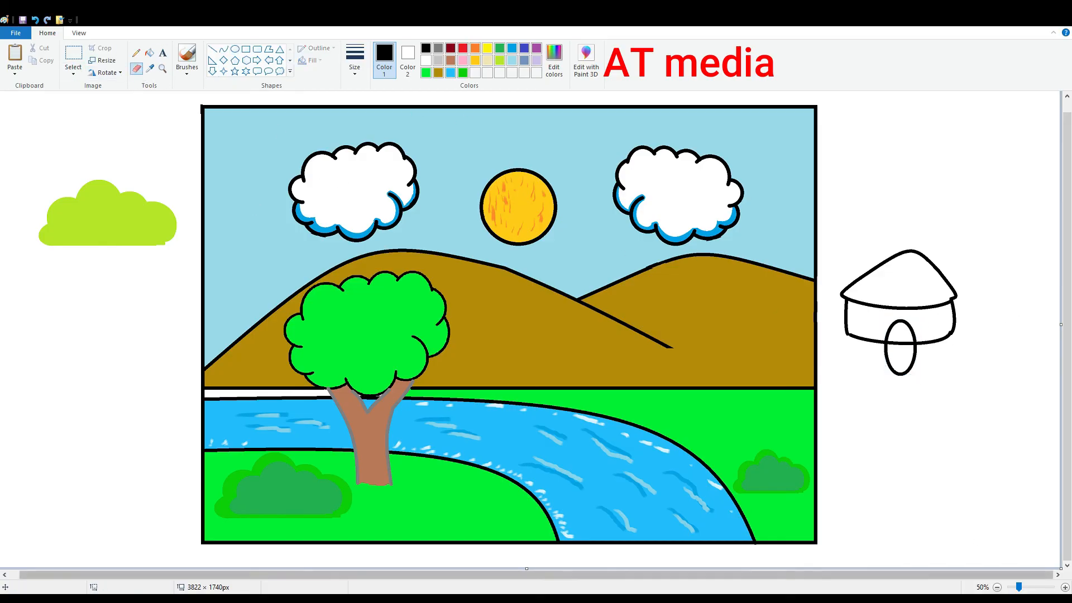
pyautogui.scroll(1, 778, 571)
pyautogui.moveTo(778, 574); pyautogui.dragTo(964, 575)
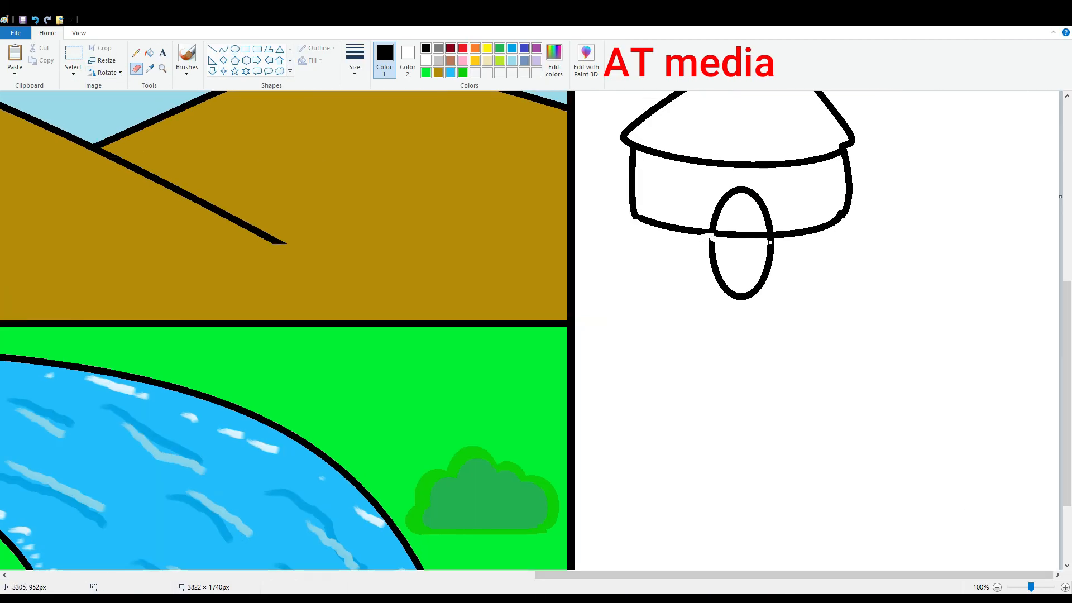
pyautogui.click(426, 59)
pyautogui.click(149, 52)
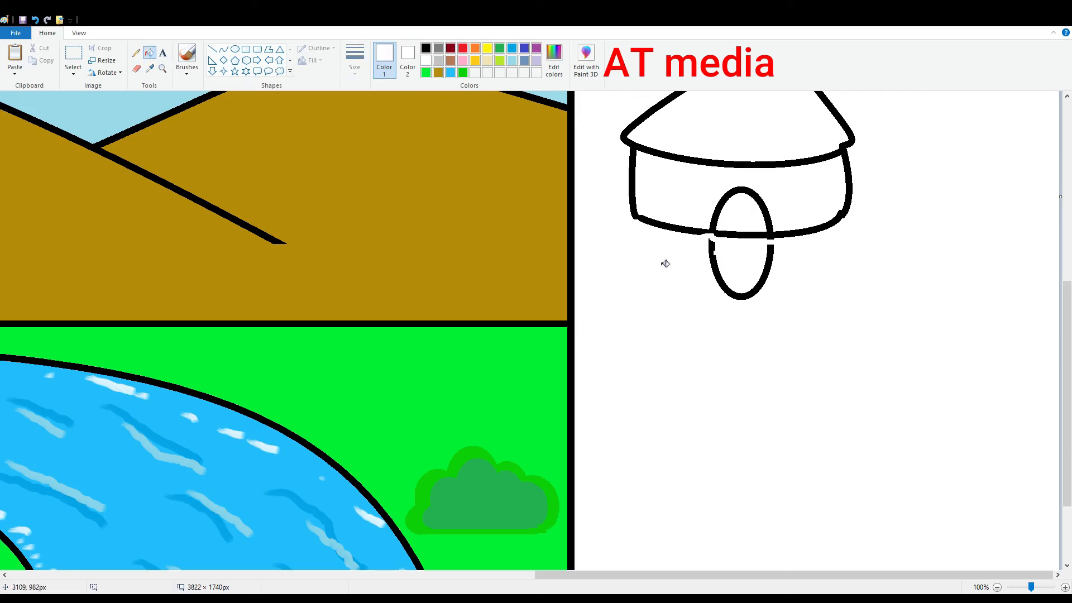
pyautogui.click(711, 262)
# - Fill the hut's roof with red and its wall with golden yellow
pyautogui.scroll(4, 816, 424)
pyautogui.click(462, 48)
pyautogui.click(753, 364)
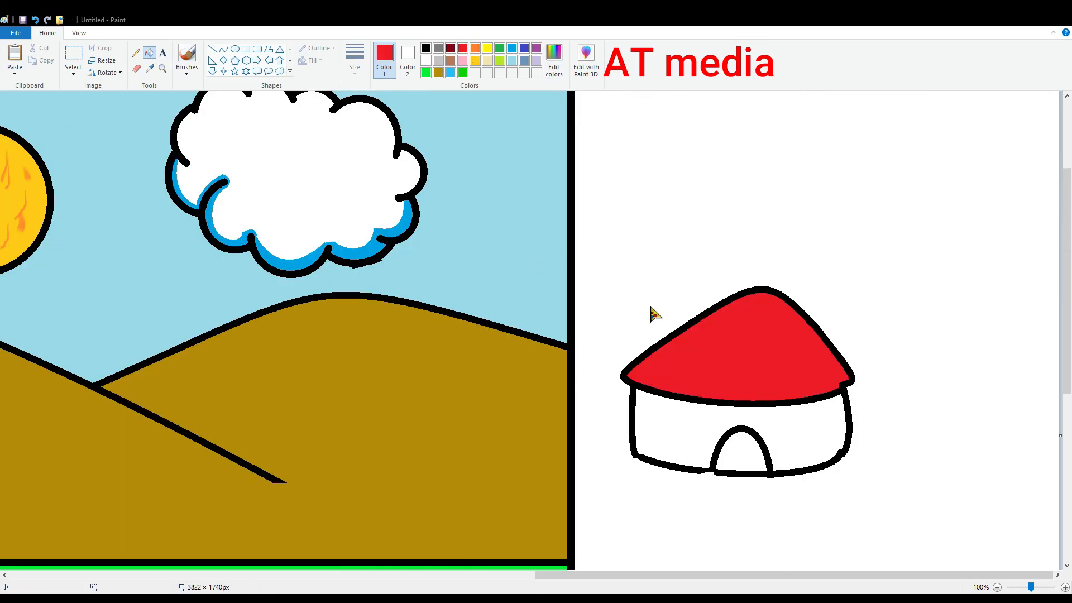
pyautogui.click(487, 48)
pyautogui.click(688, 445)
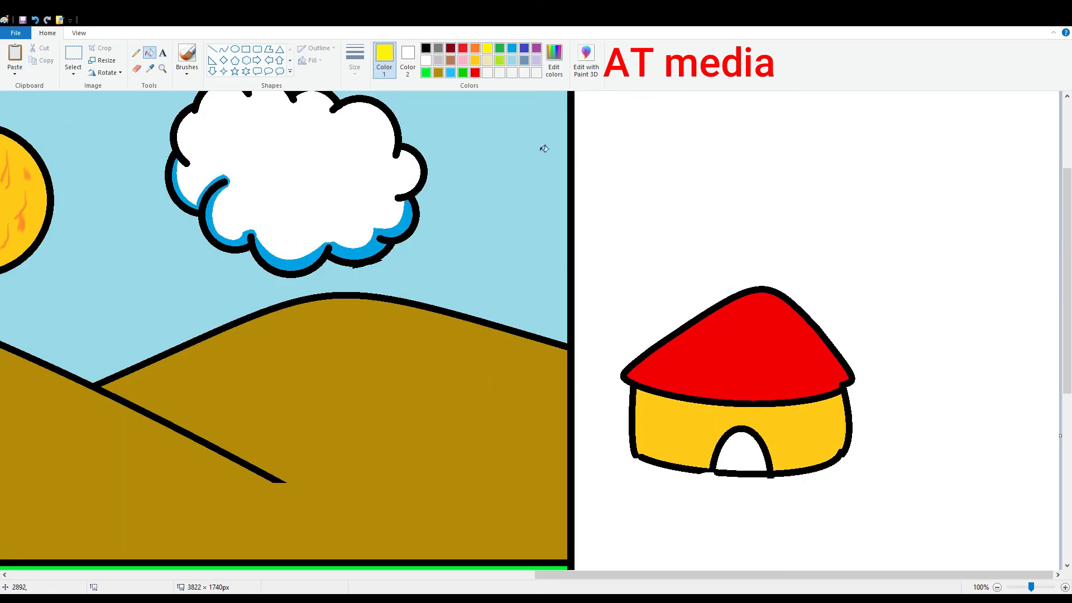
# - Recolour the hut's wall yellow and fill its door with red
pyautogui.click(464, 48)
pyautogui.click(740, 452)
pyautogui.scroll(-1, 741, 452)
# - Move the hut into the framed scene, onto the green ground right of the river and above the small bush
pyautogui.click(73, 56)
pyautogui.moveTo(816, 205); pyautogui.dragTo(899, 305)
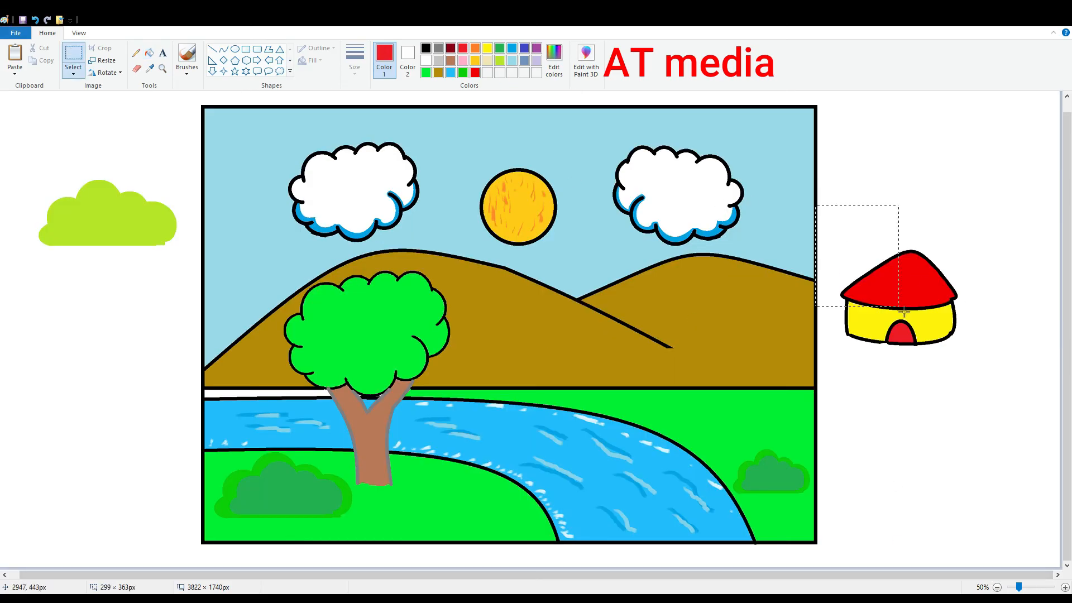
pyautogui.moveTo(956, 396); pyautogui.dragTo(1002, 402)
pyautogui.moveTo(899, 302); pyautogui.dragTo(735, 398)
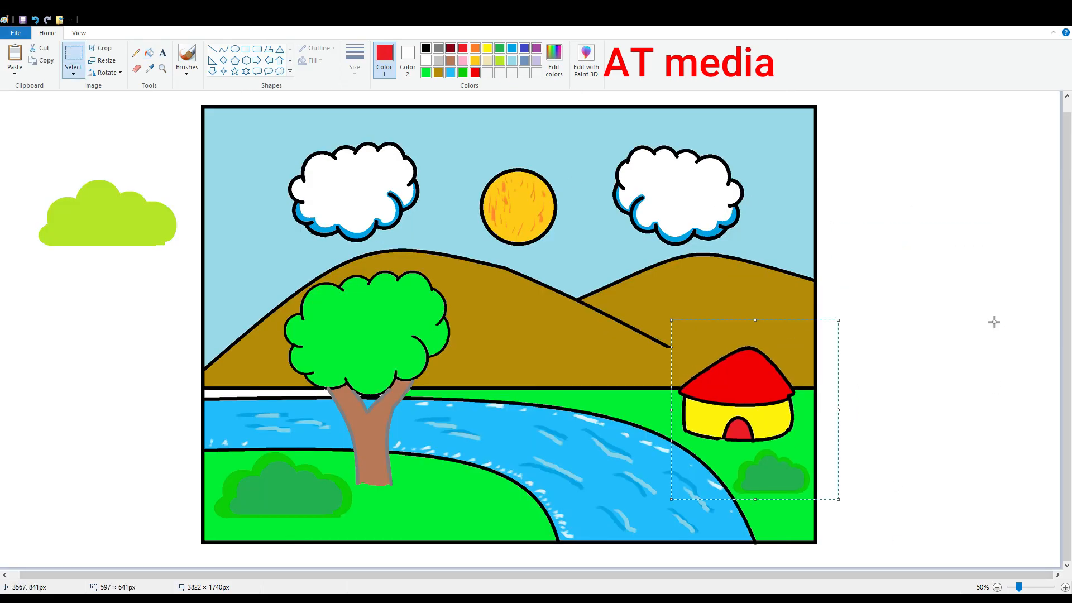
# - Draw a small Y-shaped bird from short black curves in the blank area below the spare light-green bush
pyautogui.click(223, 49)
pyautogui.click(426, 48)
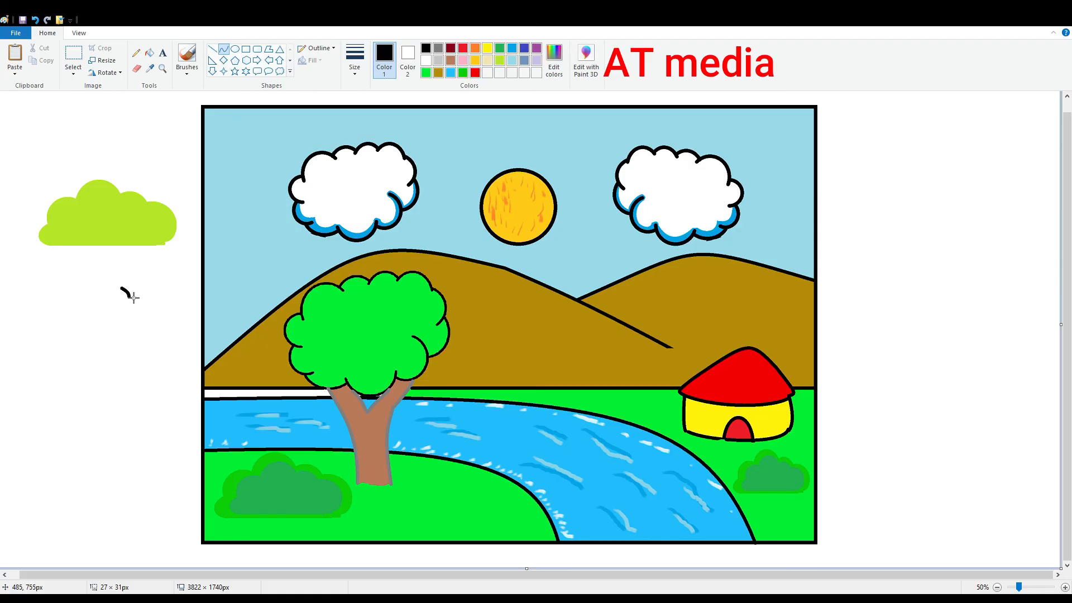
pyautogui.scroll(1, 129, 294)
pyautogui.moveTo(255, 500); pyautogui.dragTo(270, 475)
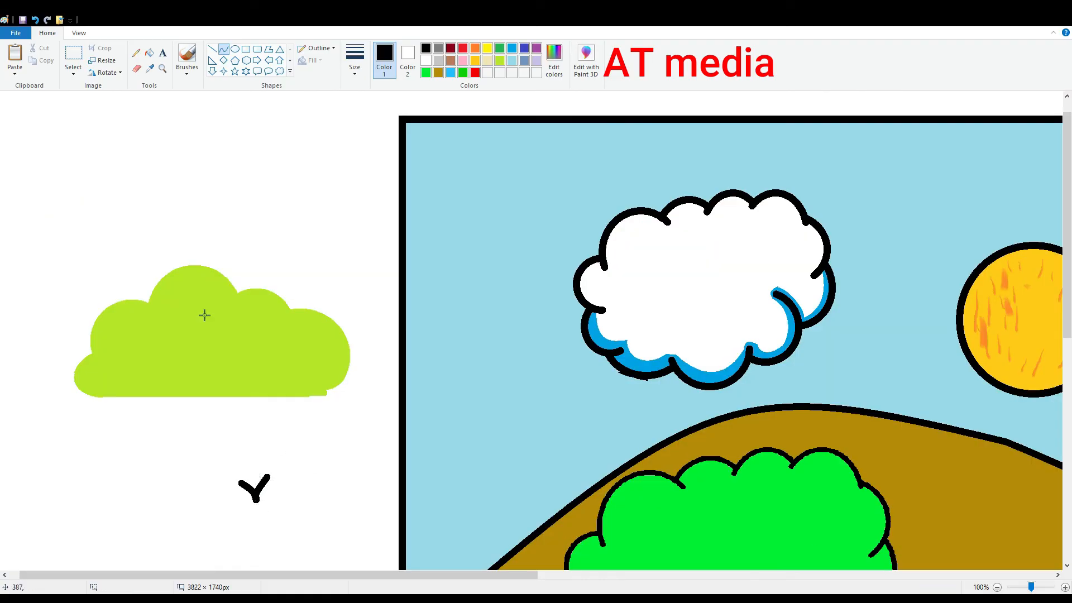
# - Move the bird into the sky between the left cloud and the sun and duplicate it there into a flock of five
pyautogui.click(73, 54)
pyautogui.moveTo(207, 445); pyautogui.dragTo(370, 512)
pyautogui.moveTo(280, 493); pyautogui.dragTo(898, 199)
pyautogui.click(44, 61)
pyautogui.click(15, 53)
pyautogui.moveTo(44, 149); pyautogui.dragTo(922, 256)
pyautogui.click(15, 53)
pyautogui.click(16, 53)
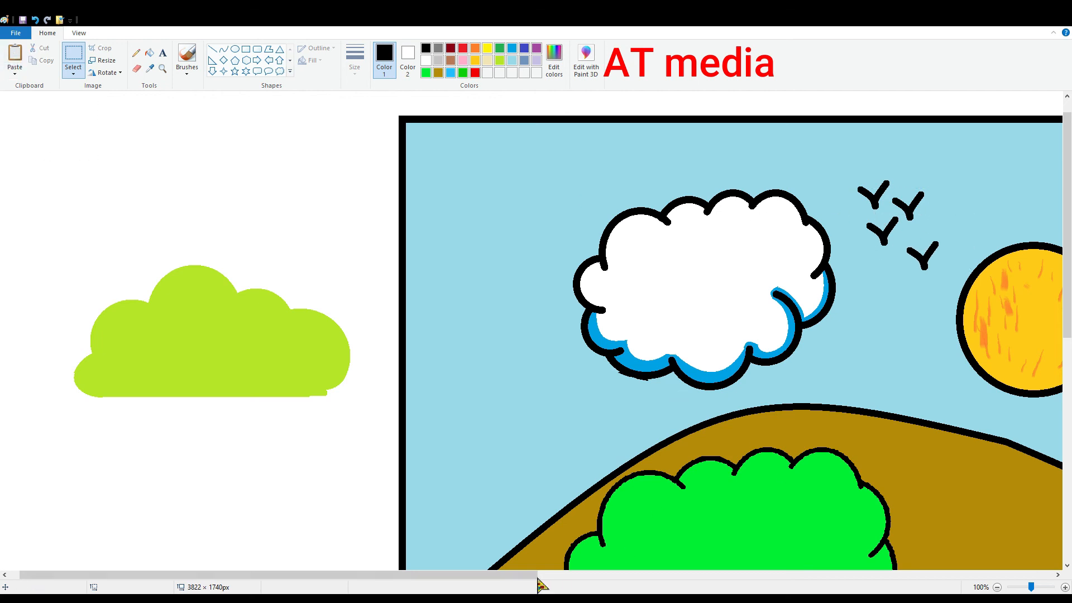
# - Place five more copies of the bird as a second flock in the sky right of the right cloud
pyautogui.moveTo(536, 577); pyautogui.dragTo(859, 577)
pyautogui.click(15, 53)
pyautogui.click(15, 54)
pyautogui.moveTo(51, 137); pyautogui.dragTo(845, 184)
pyautogui.click(15, 54)
pyautogui.moveTo(87, 150); pyautogui.dragTo(908, 231)
pyautogui.click(15, 53)
pyautogui.click(15, 54)
pyautogui.moveTo(50, 137); pyautogui.dragTo(809, 214)
pyautogui.click(15, 54)
pyautogui.moveTo(80, 147); pyautogui.dragTo(916, 286)
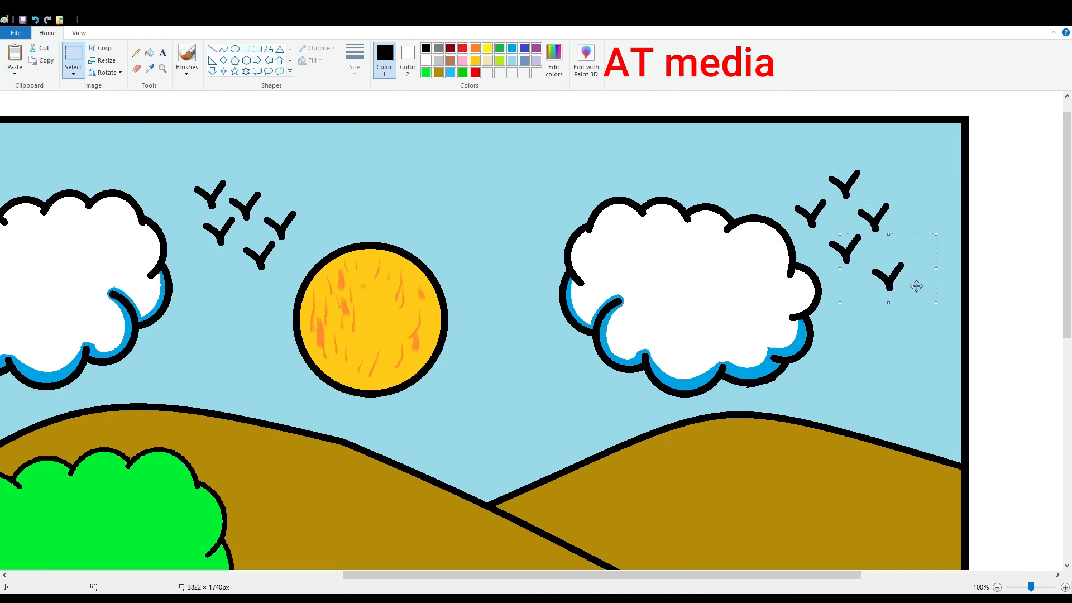
pyautogui.click(943, 357)
# - Hide the spare light-green bush left of the frame by filling it with white
pyautogui.click(997, 587)
pyautogui.click(426, 60)
pyautogui.click(150, 53)
pyautogui.click(136, 221)
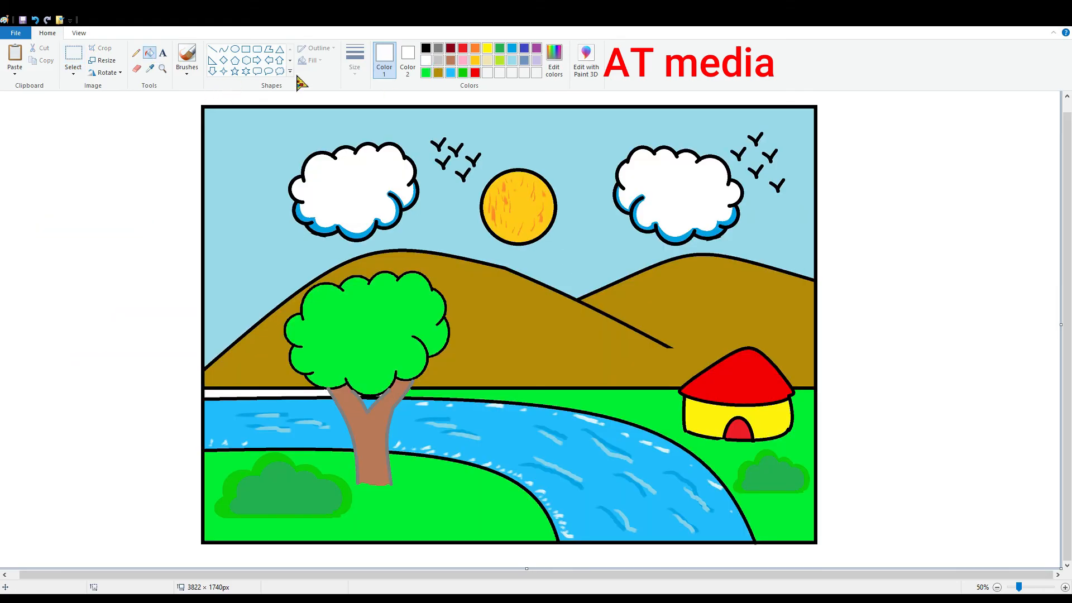
# - Fill the remaining white strip between the left hill and the river with bright green
pyautogui.click(426, 73)
pyautogui.click(268, 393)
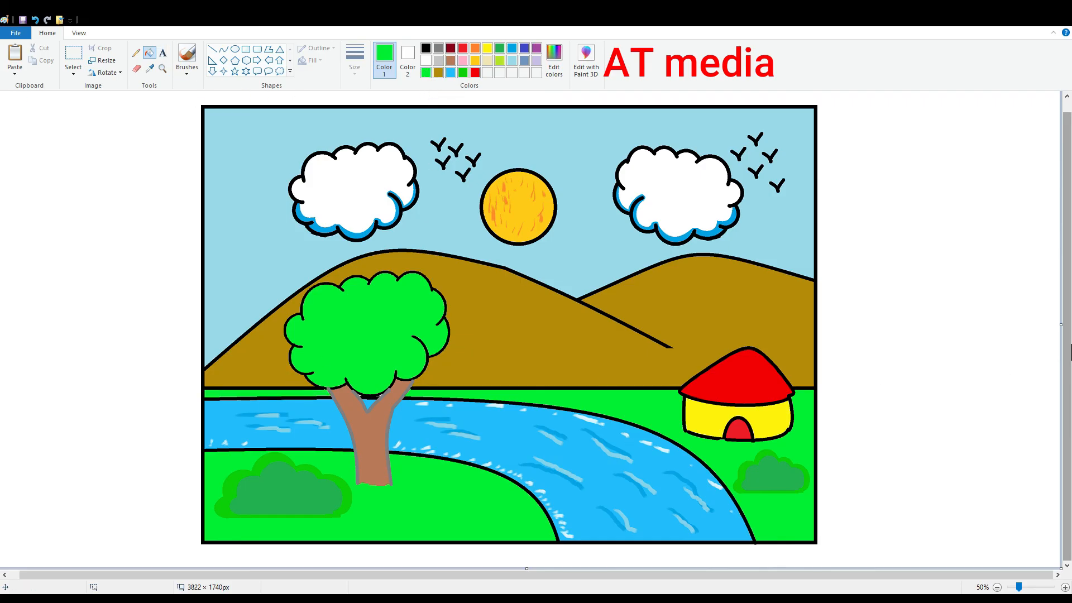